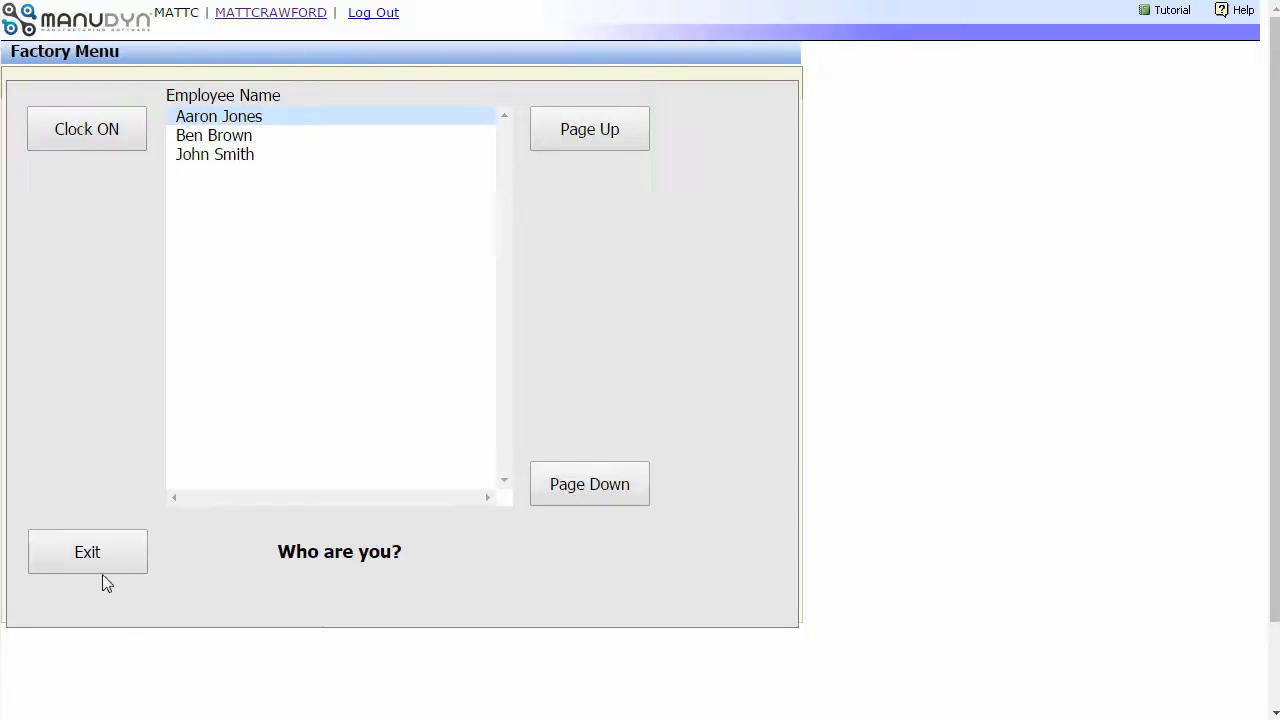
Leave the factory menu, reopen the Factory Screen from the scheduling functions, and exit it back to the home dashboard.
click(103, 560)
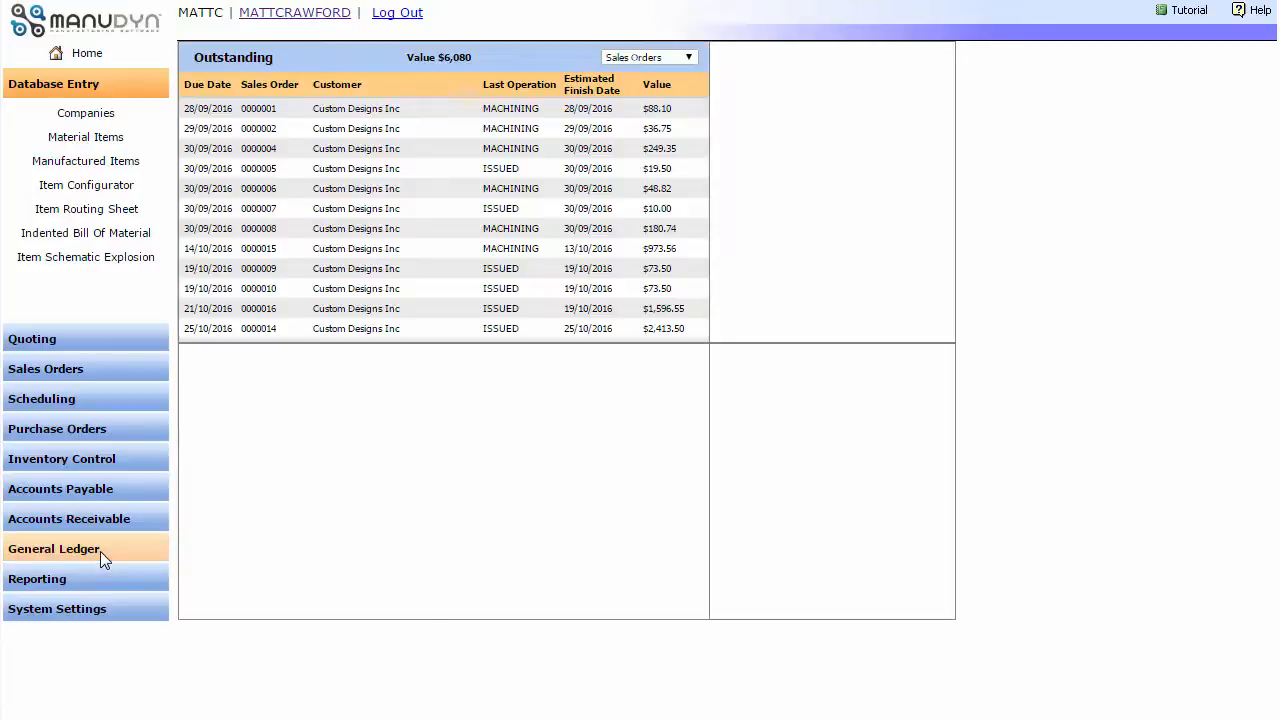
click(147, 400)
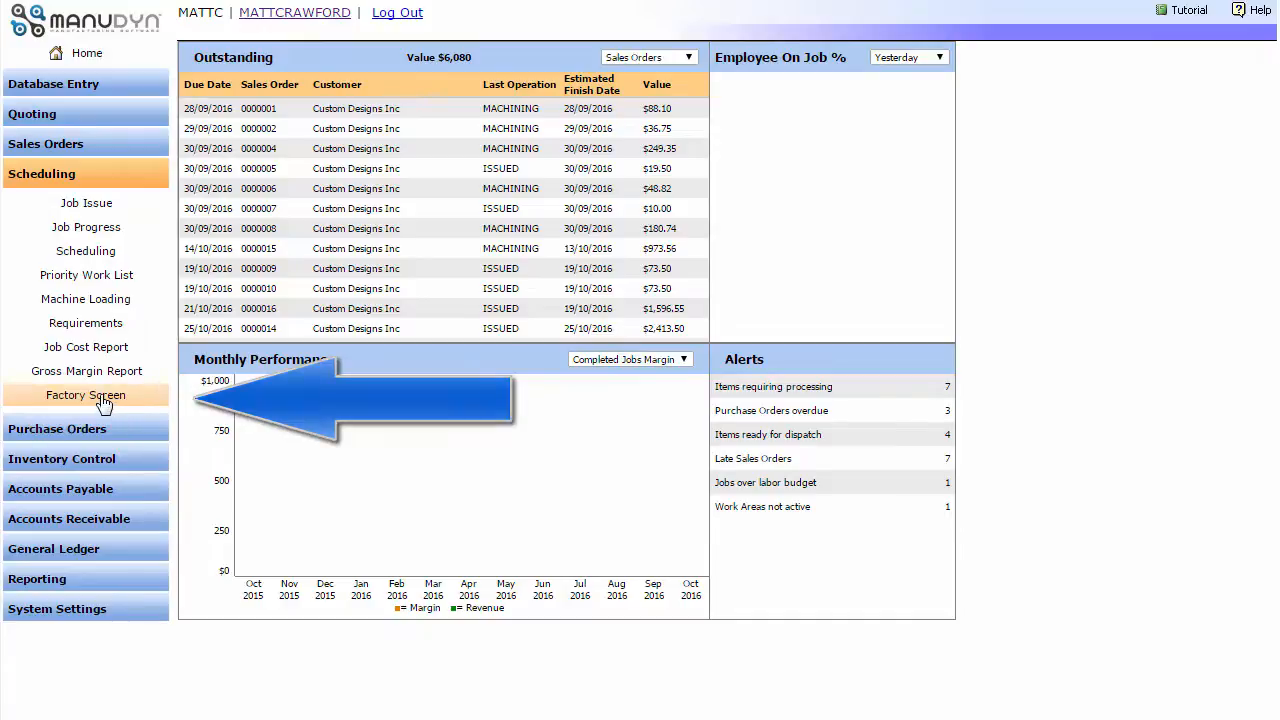
click(105, 398)
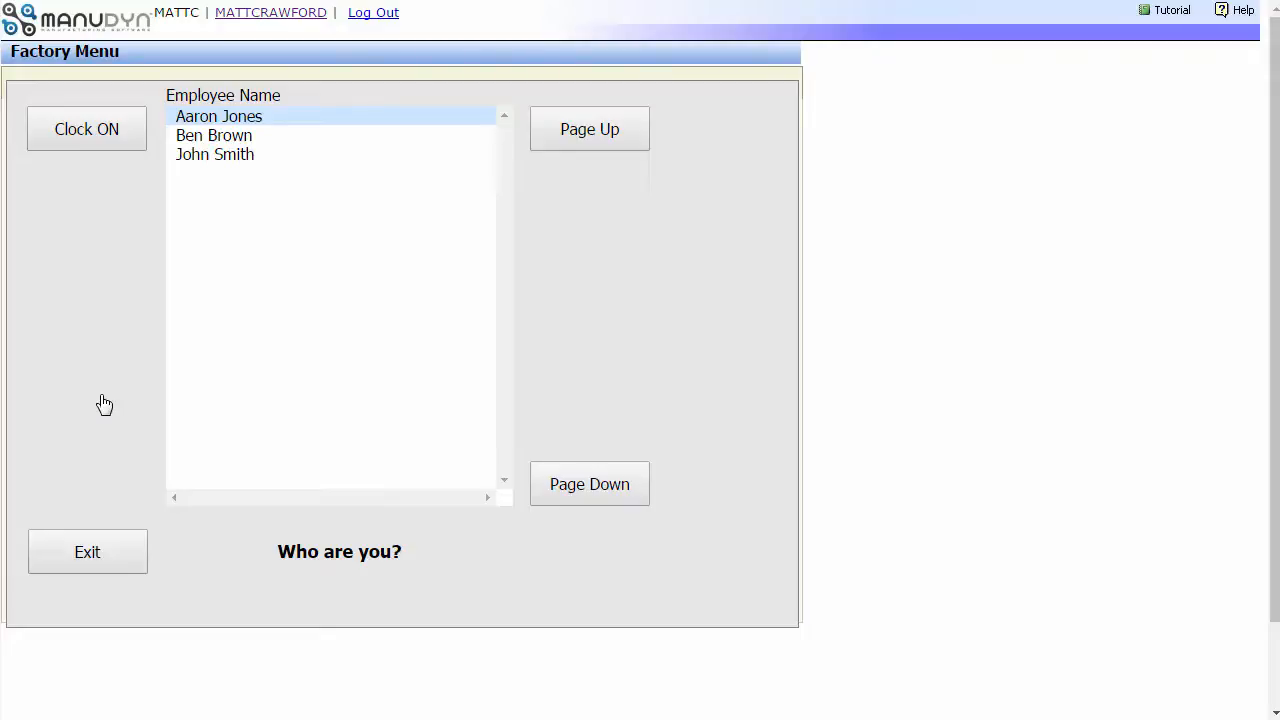
click(71, 544)
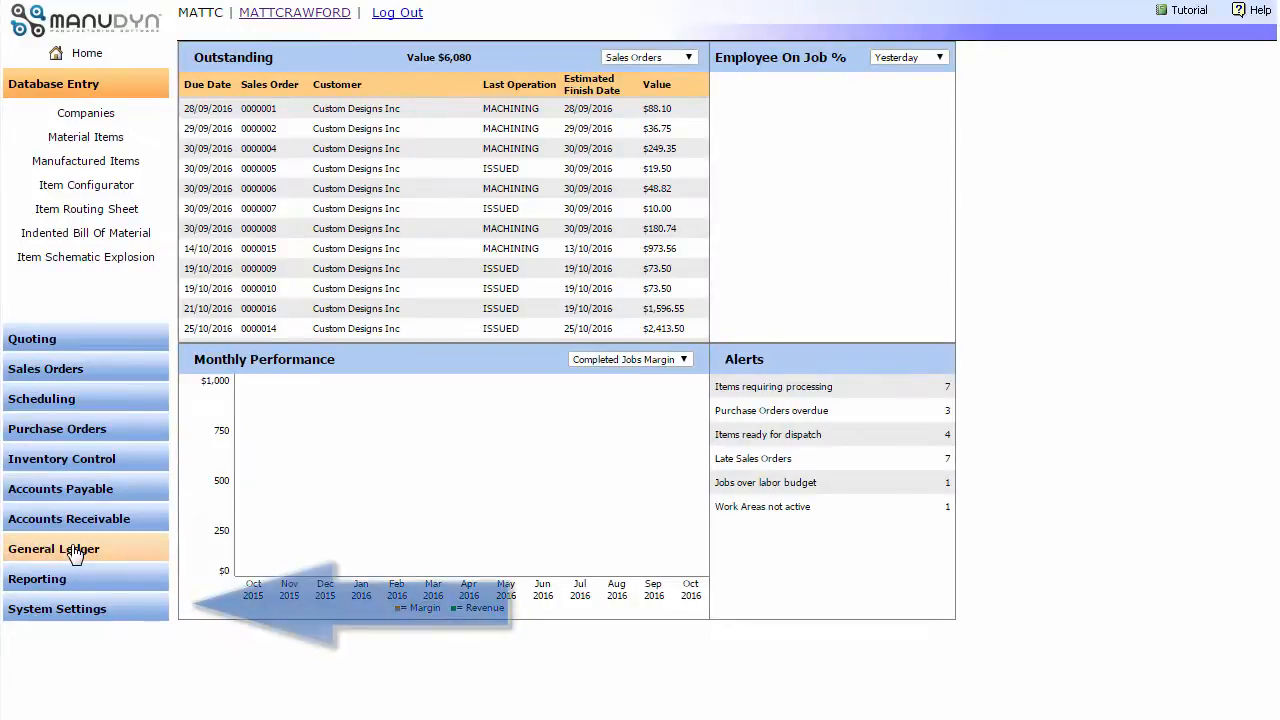
Create a new employee record in the system settings and enter the employee's display name.
click(92, 617)
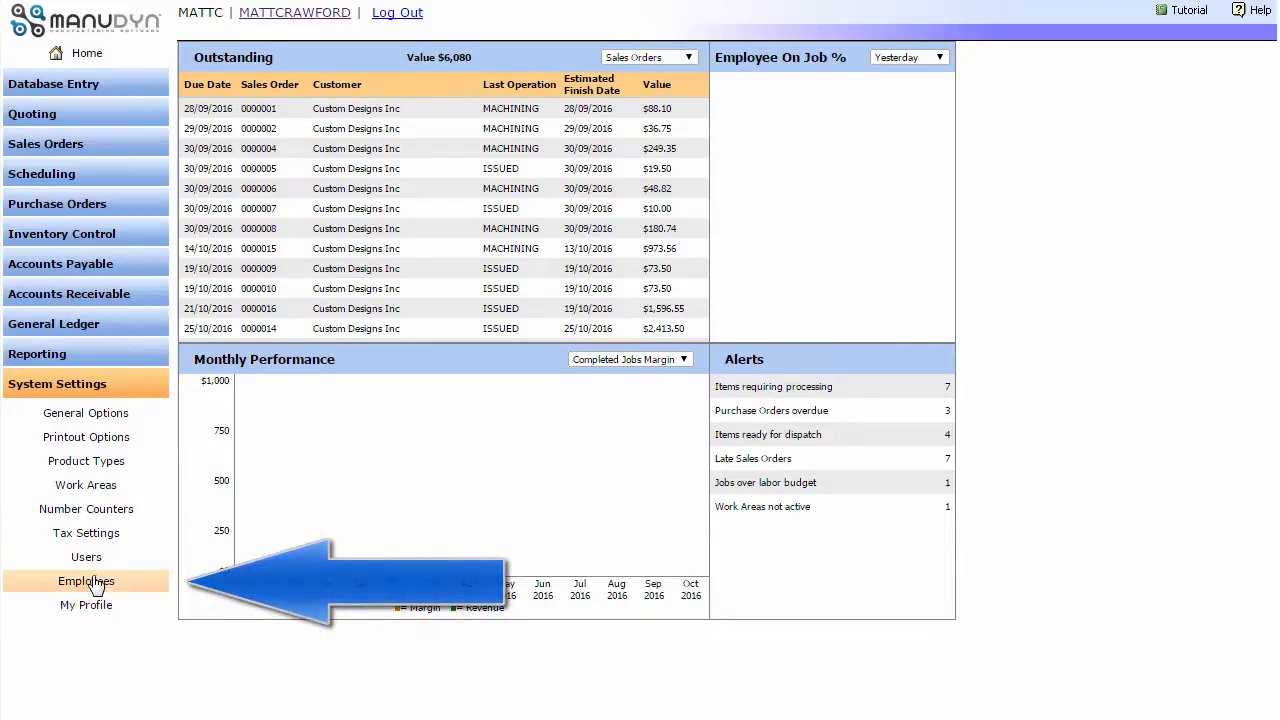
click(97, 586)
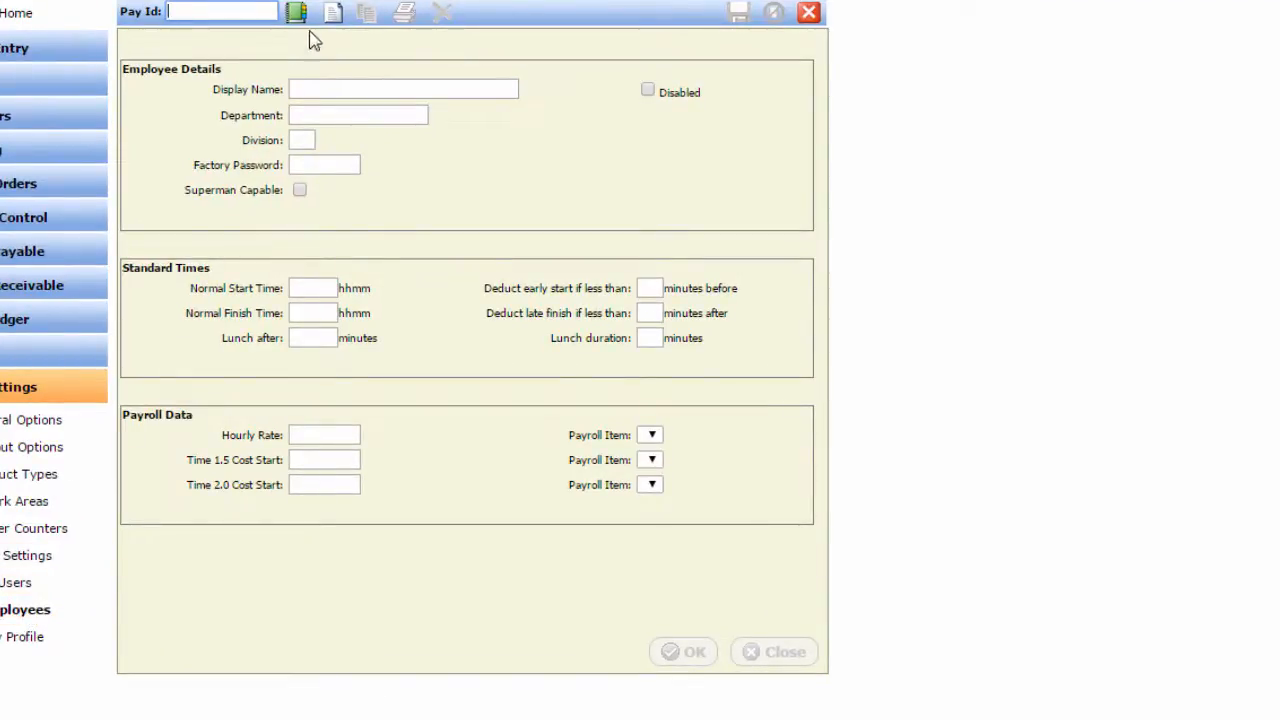
click(331, 16)
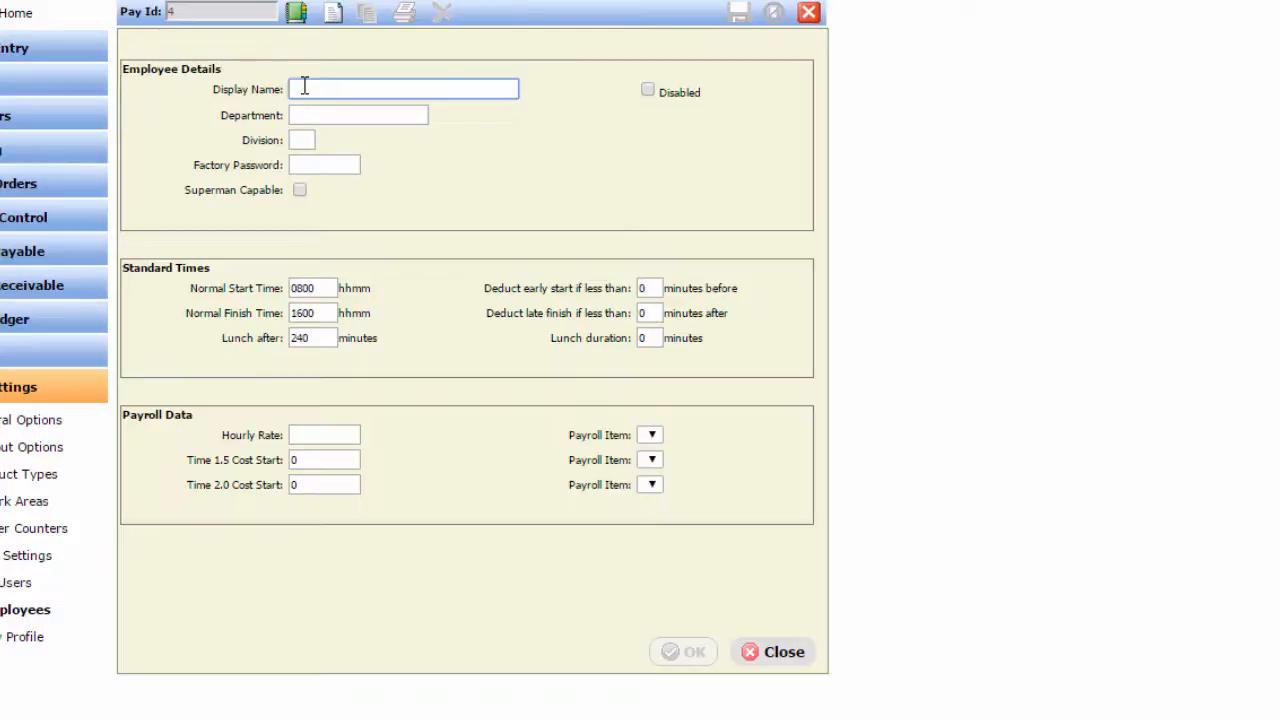
text(Jeff Example)
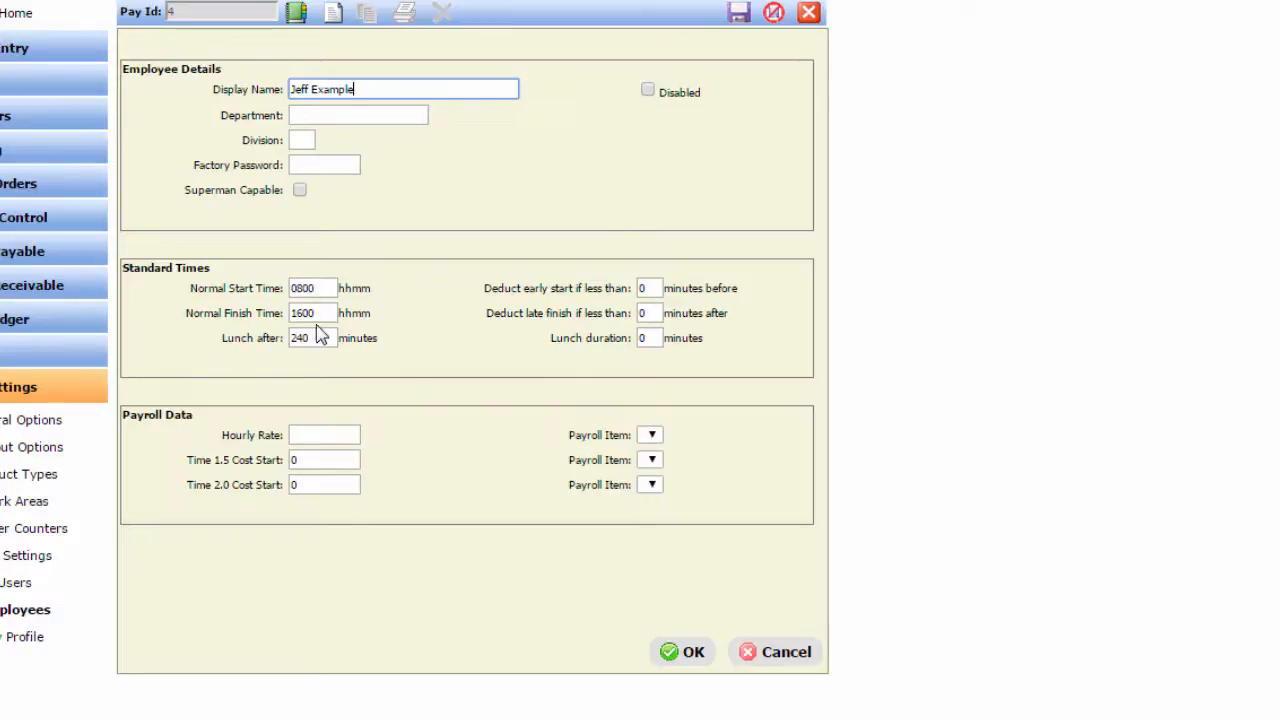
Set the new employee's early start deduction to 30 minutes before and the late finish deduction to 15 minutes after.
click(655, 288)
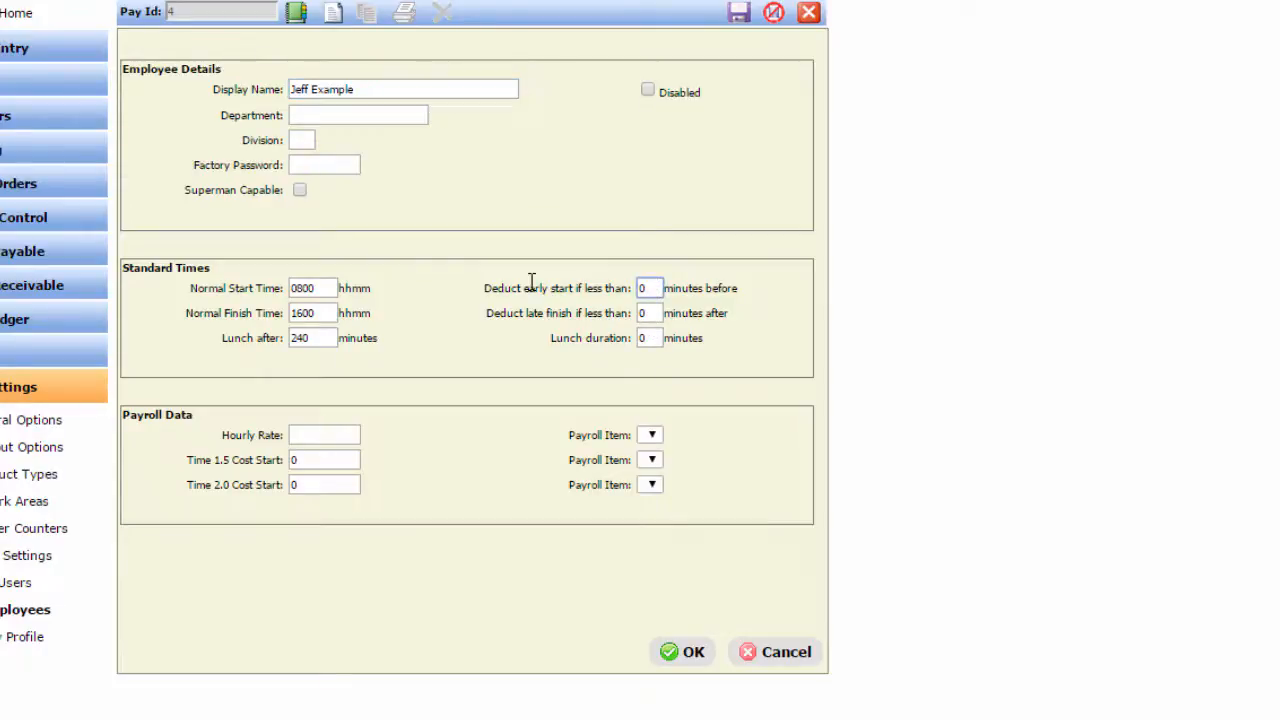
key(BackSpace)
text(30)
click(655, 313)
key(BackSpace)
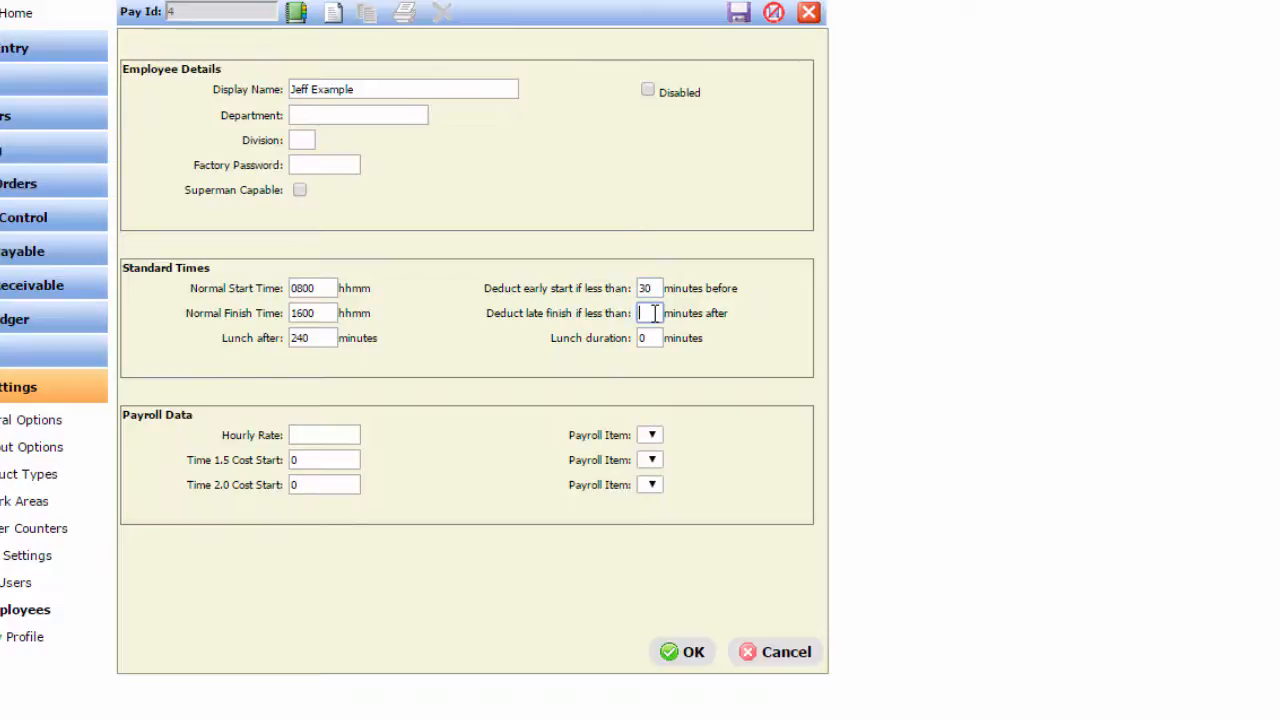
text(15)
Set the hourly rate to 50, the Time 1.5 cost start to 8 and Time 2.0 to 11, and save the employee.
click(341, 436)
text(50)
click(336, 457)
key(BackSpace)
text(8)
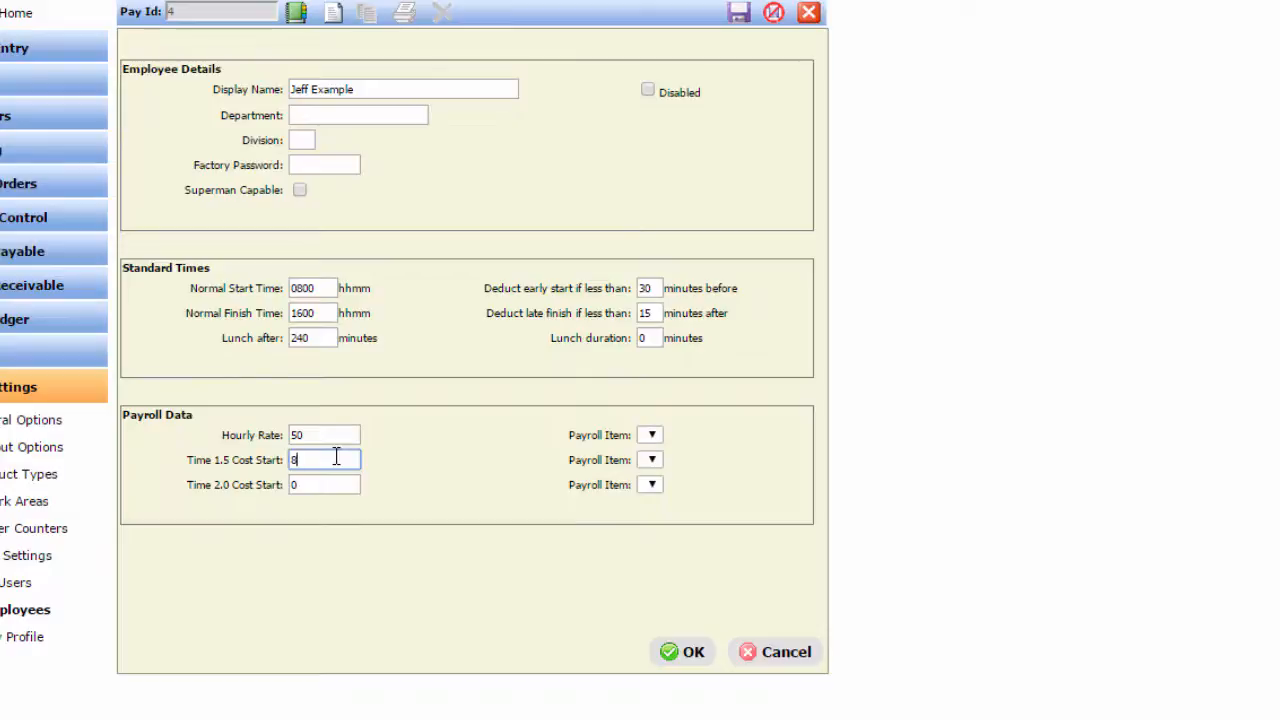
click(330, 483)
key(BackSpace)
text(11)
click(665, 651)
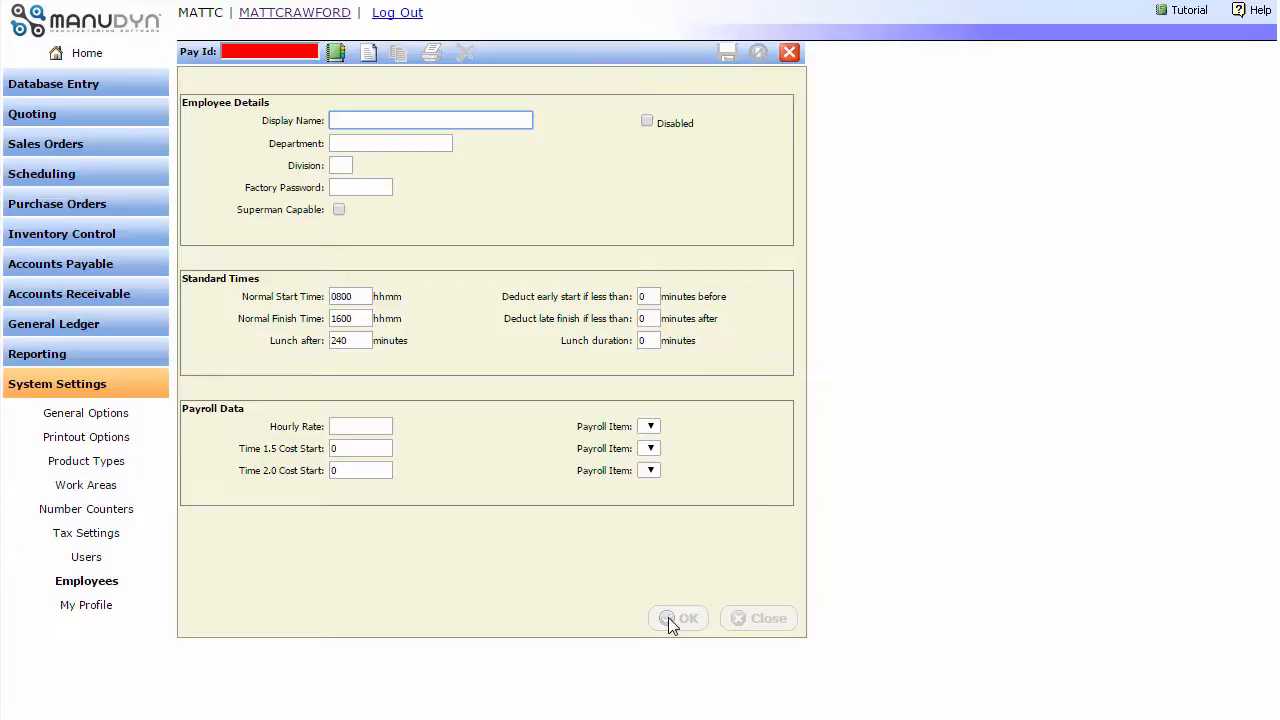
Clock on the first listed employee in the Factory Screen and proceed to the work area selection.
click(112, 176)
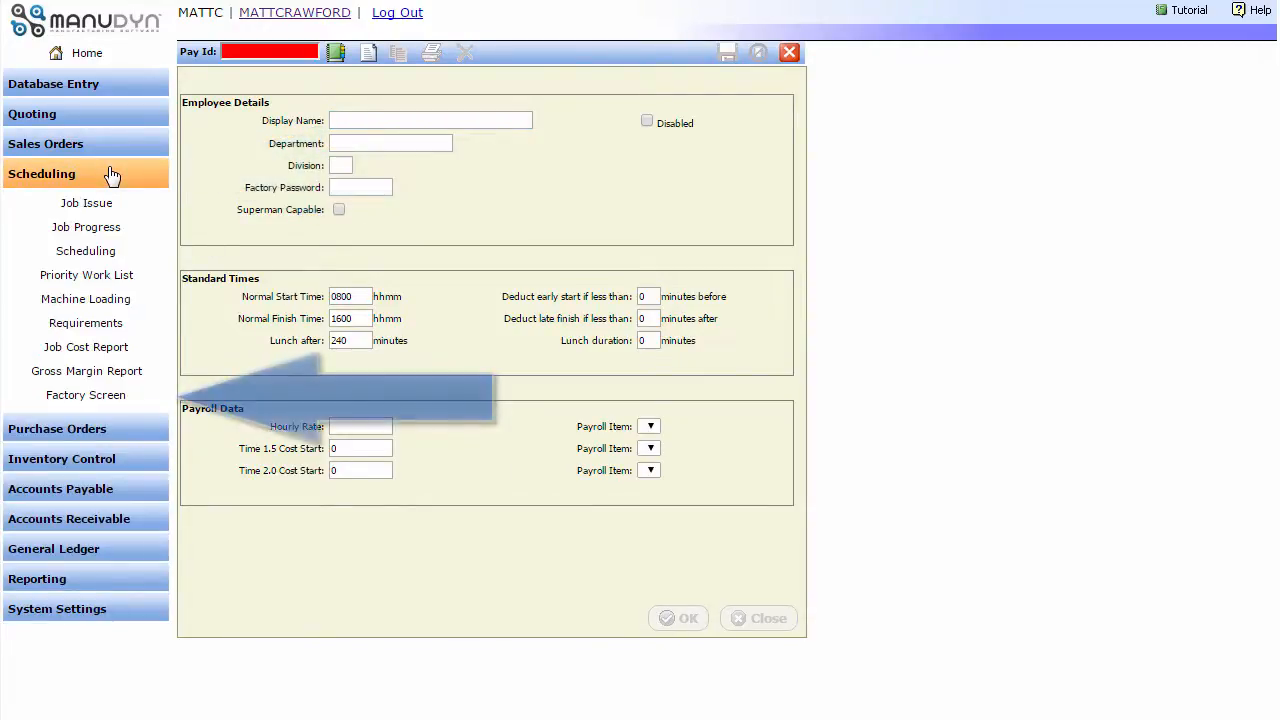
click(109, 399)
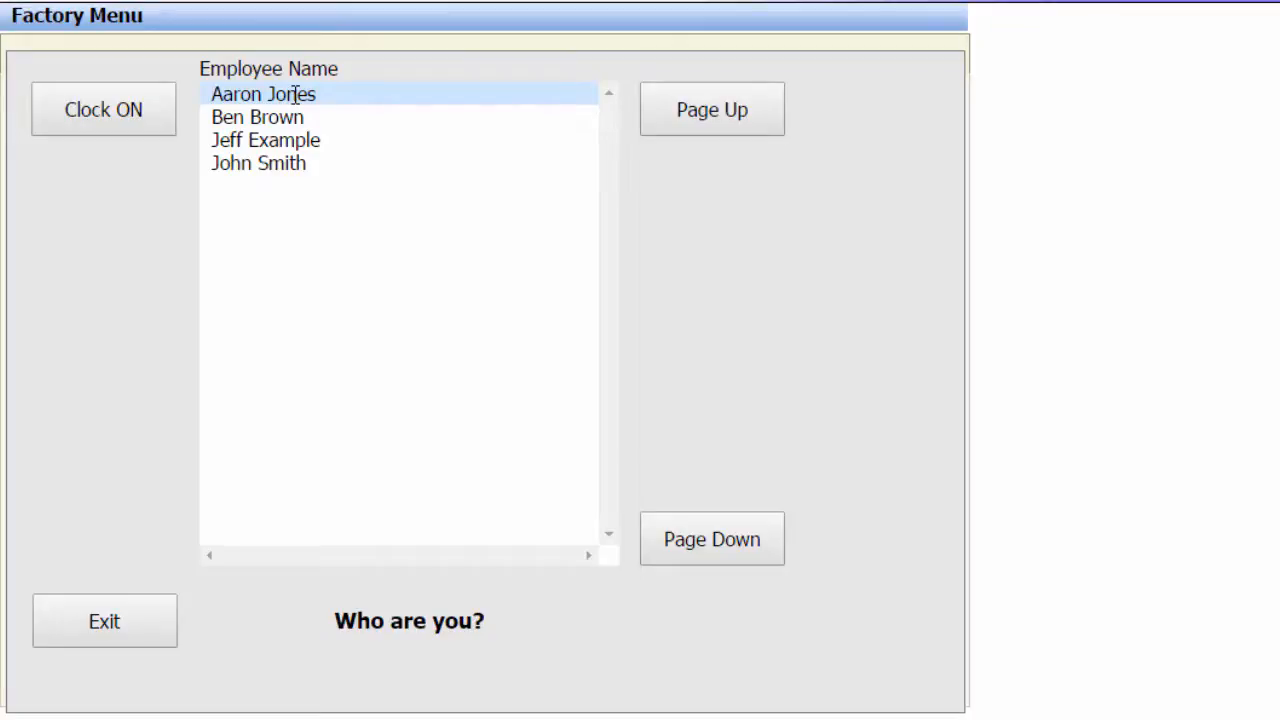
click(131, 112)
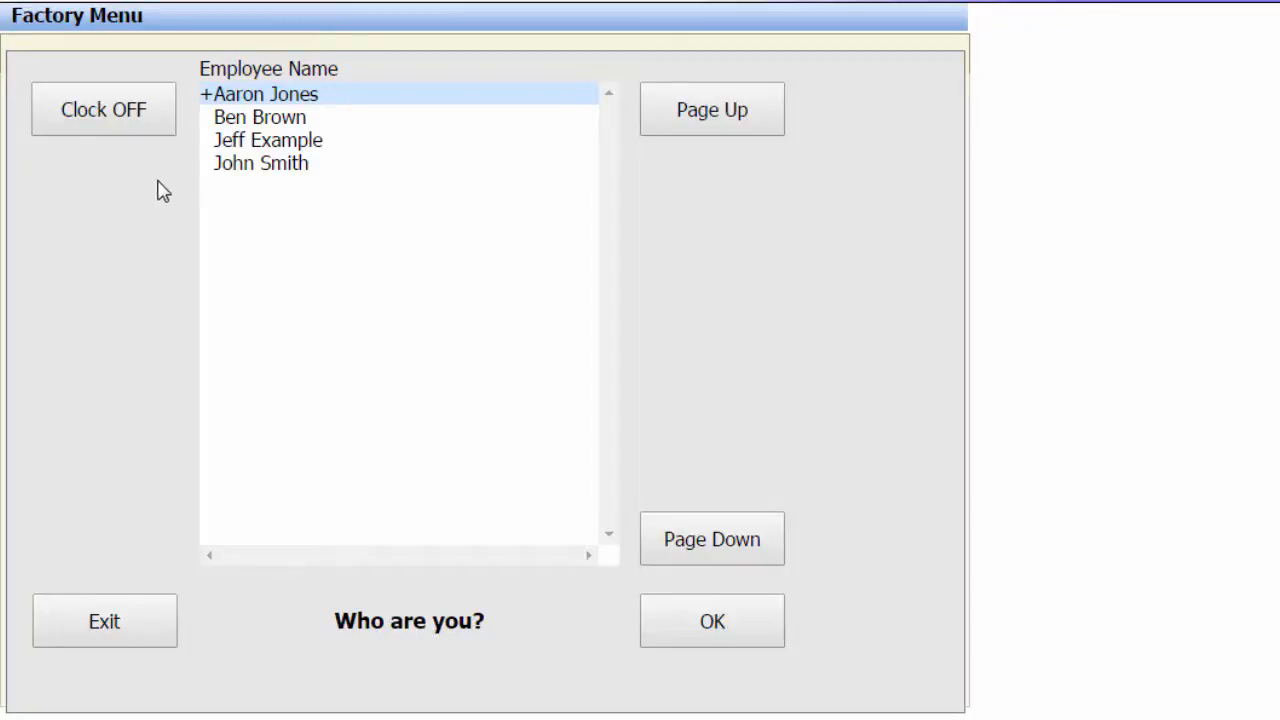
click(705, 641)
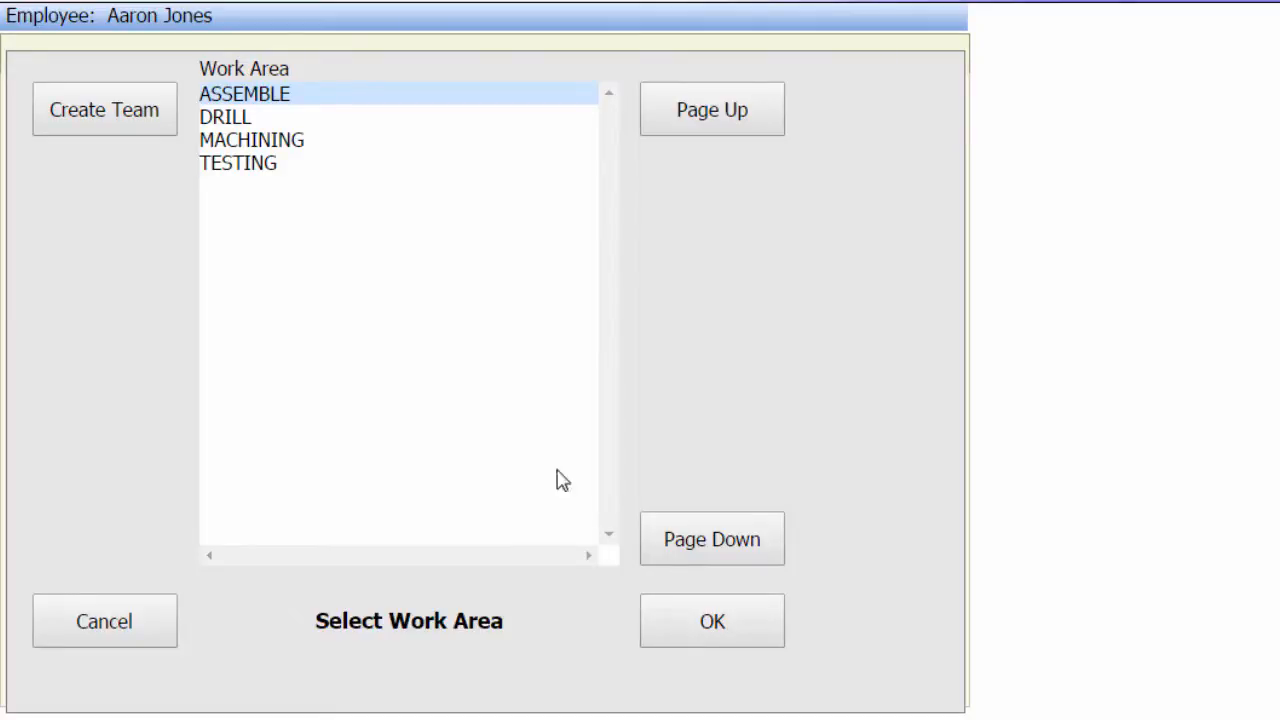
Start the first CUSDES-WIDGET6 job in the MACHINING work area for this employee, without adding another active job.
click(300, 141)
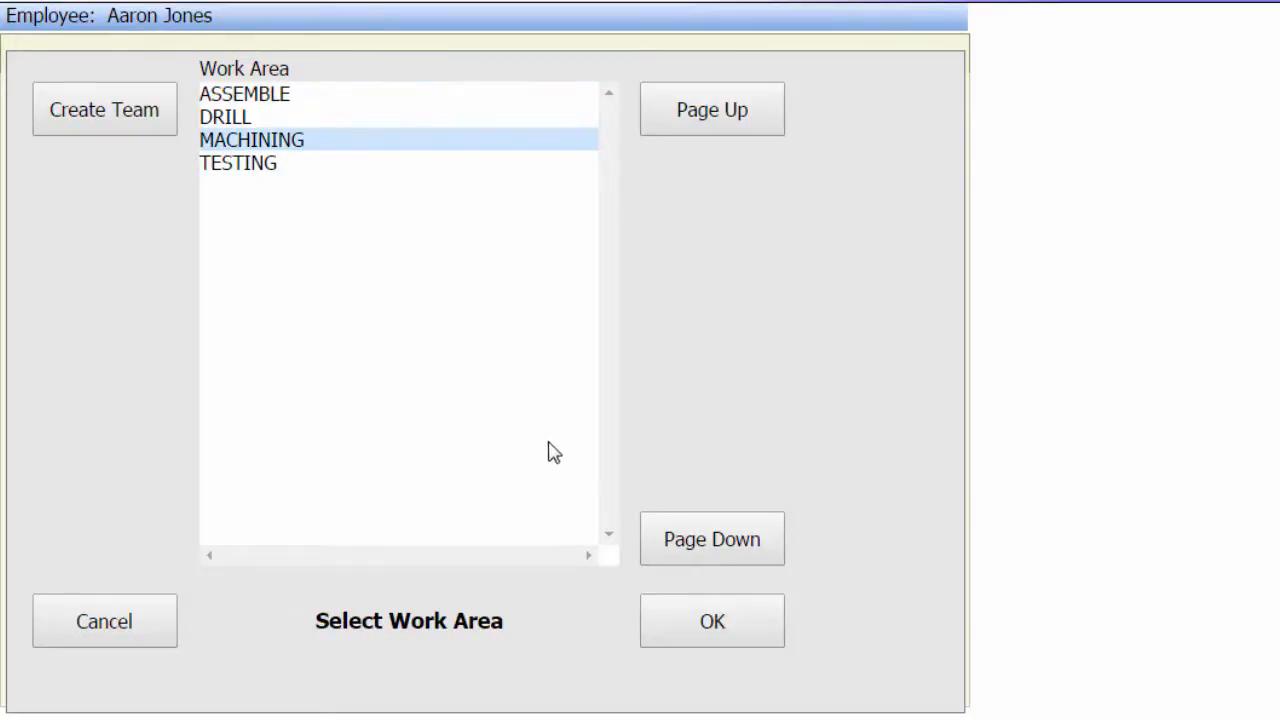
click(712, 623)
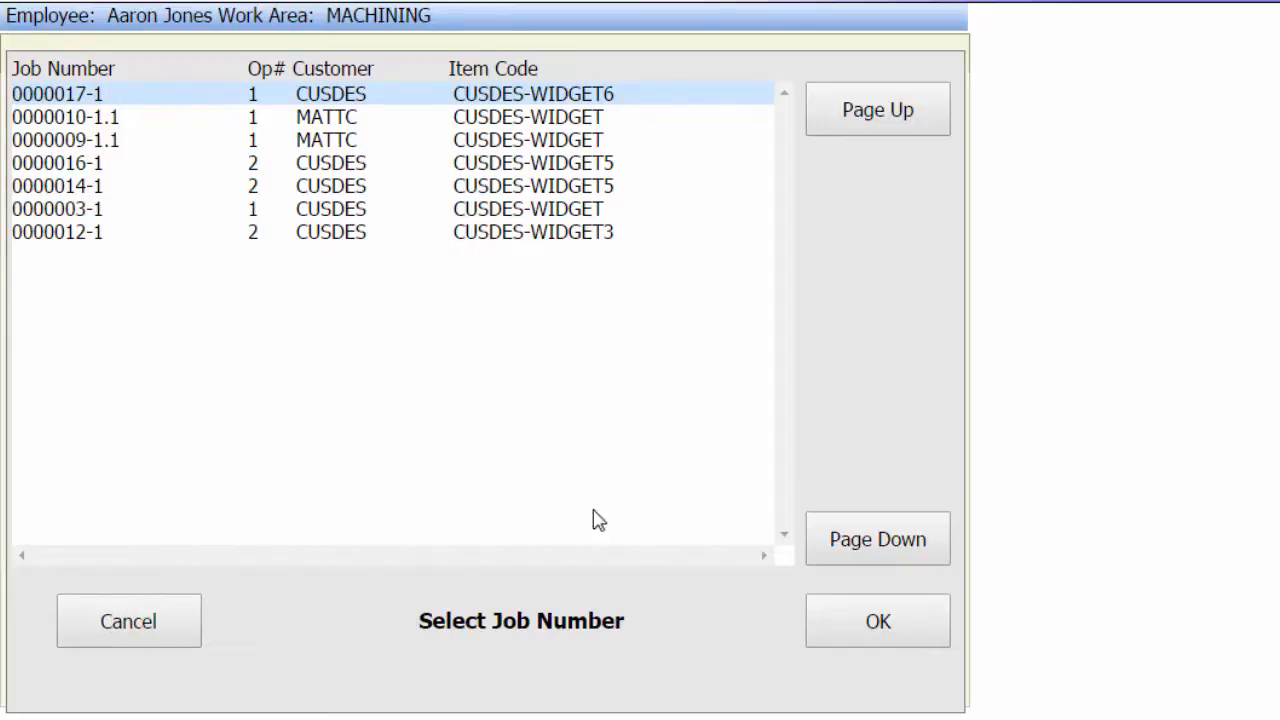
click(876, 612)
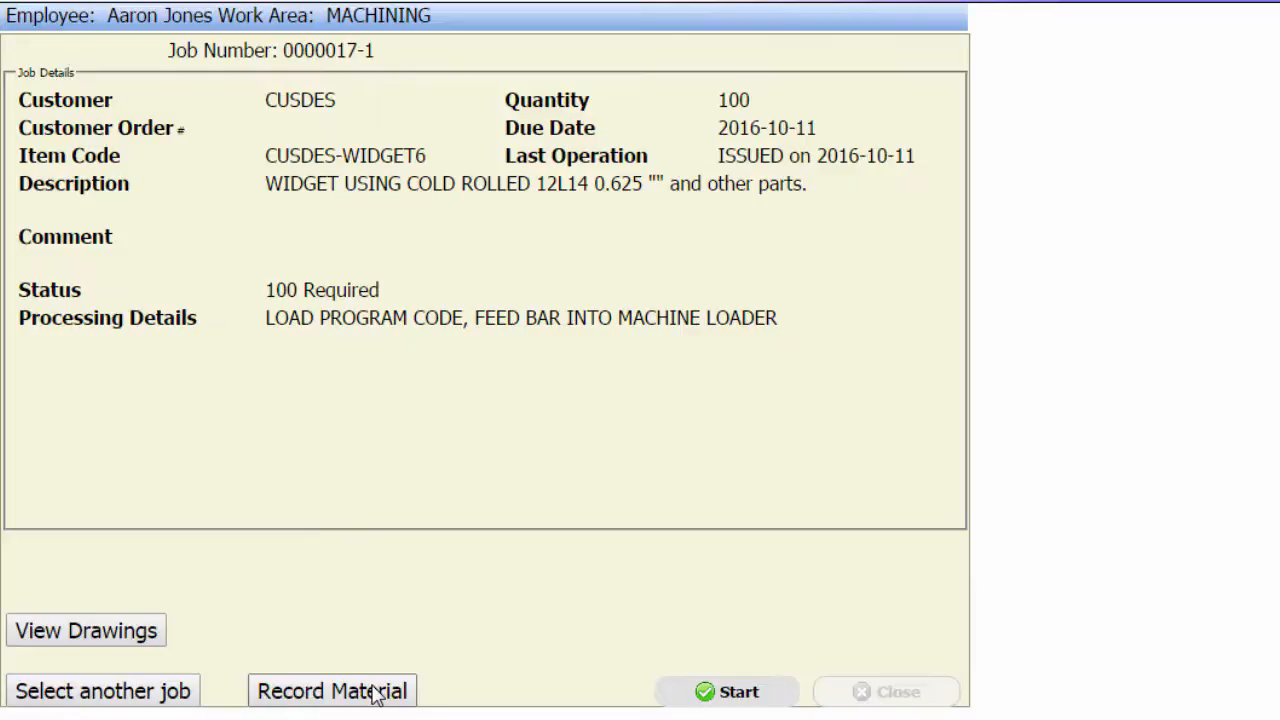
click(725, 692)
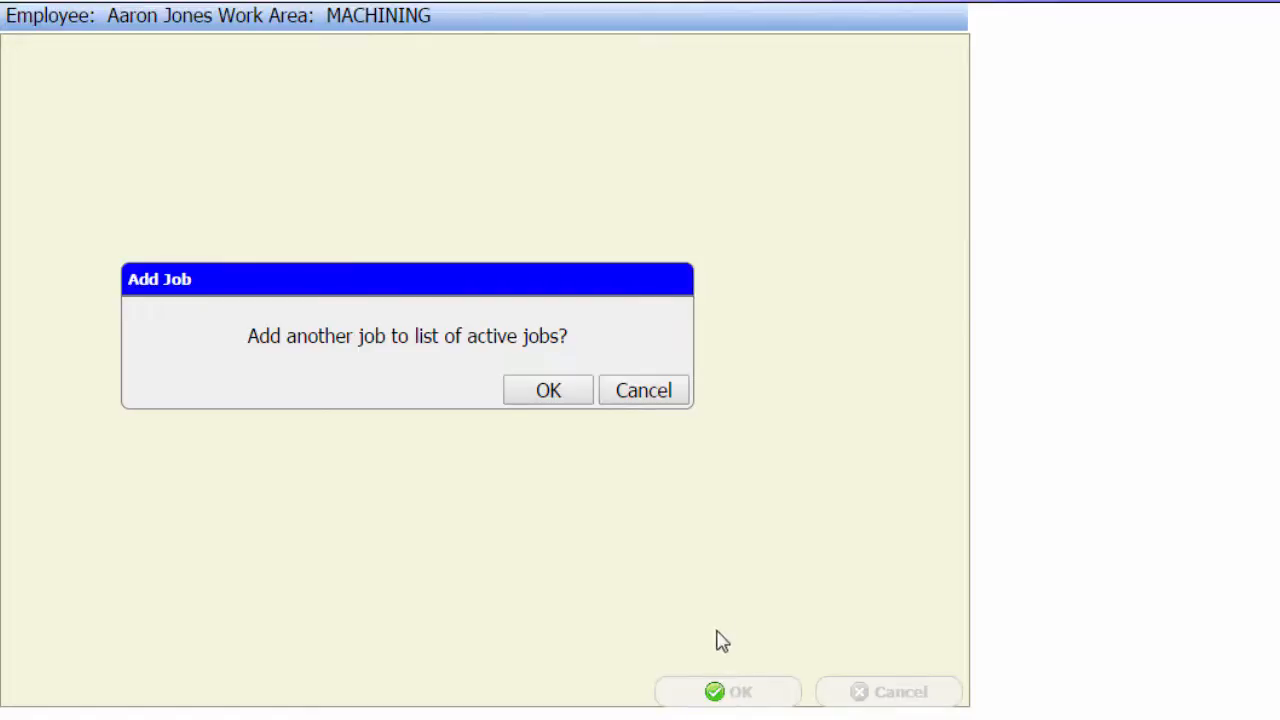
click(658, 396)
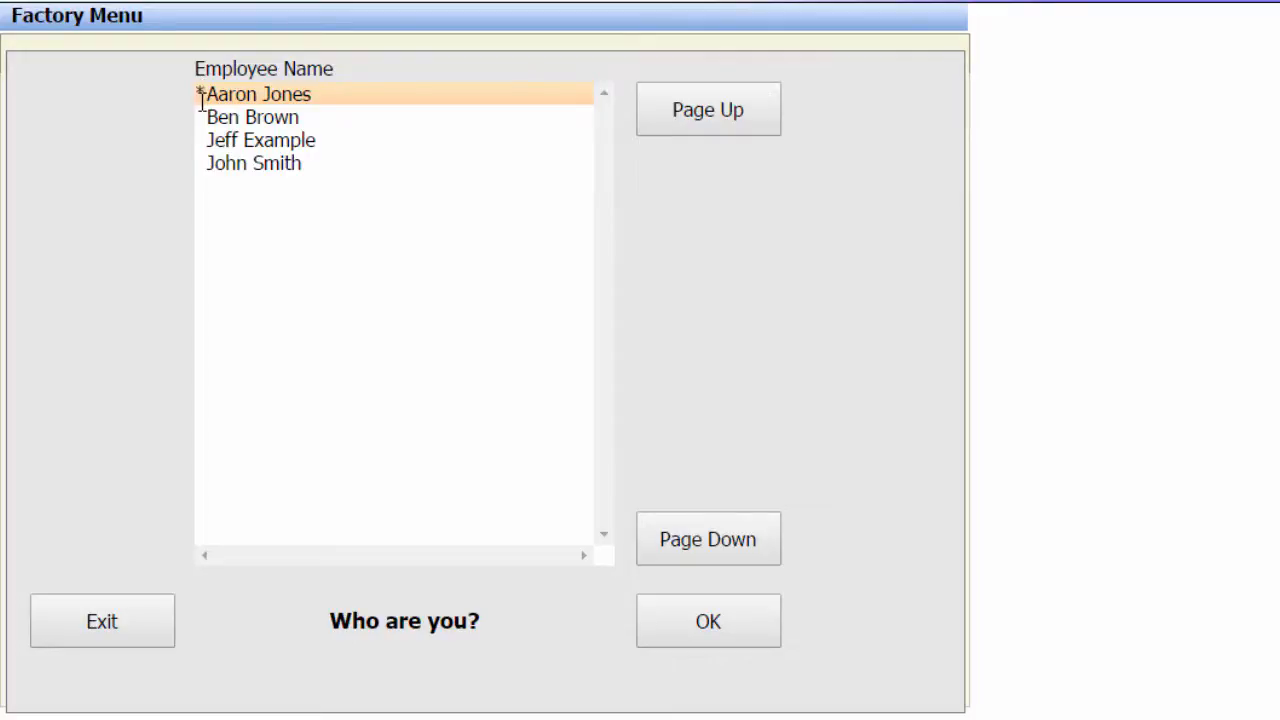
Open the active job details of the first listed employee from the factory menu.
click(201, 112)
click(204, 102)
click(232, 99)
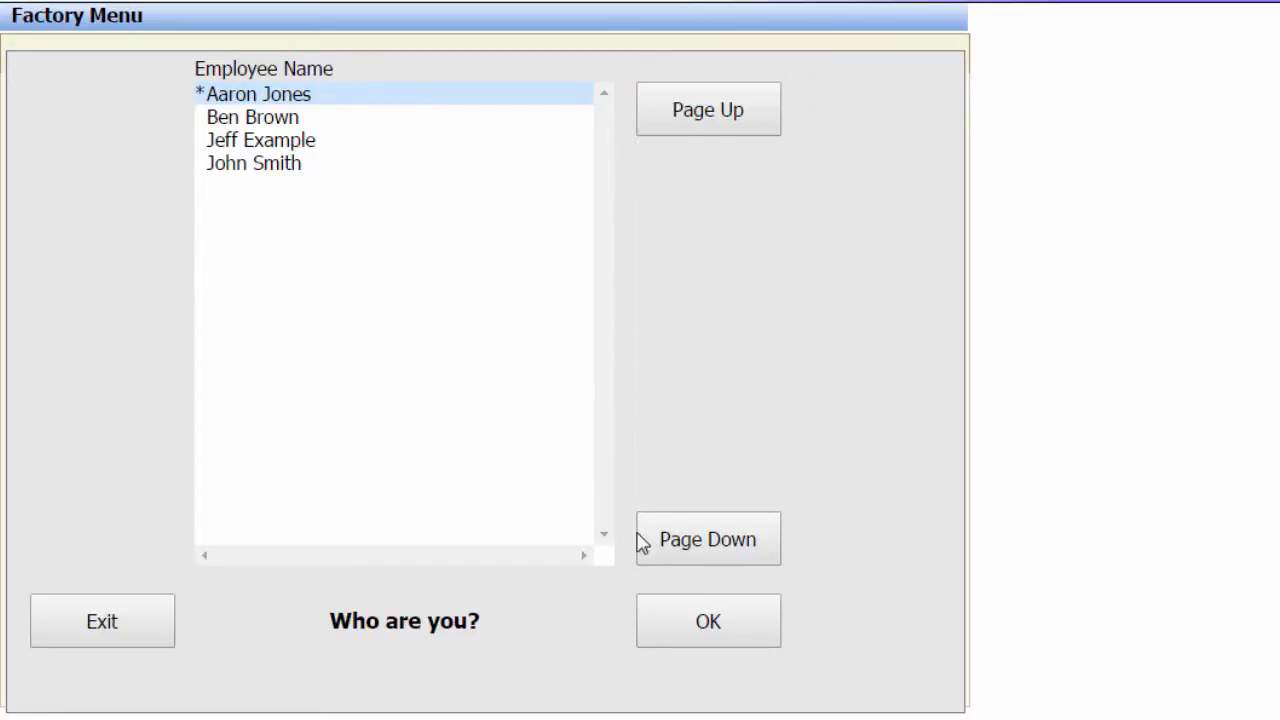
click(706, 620)
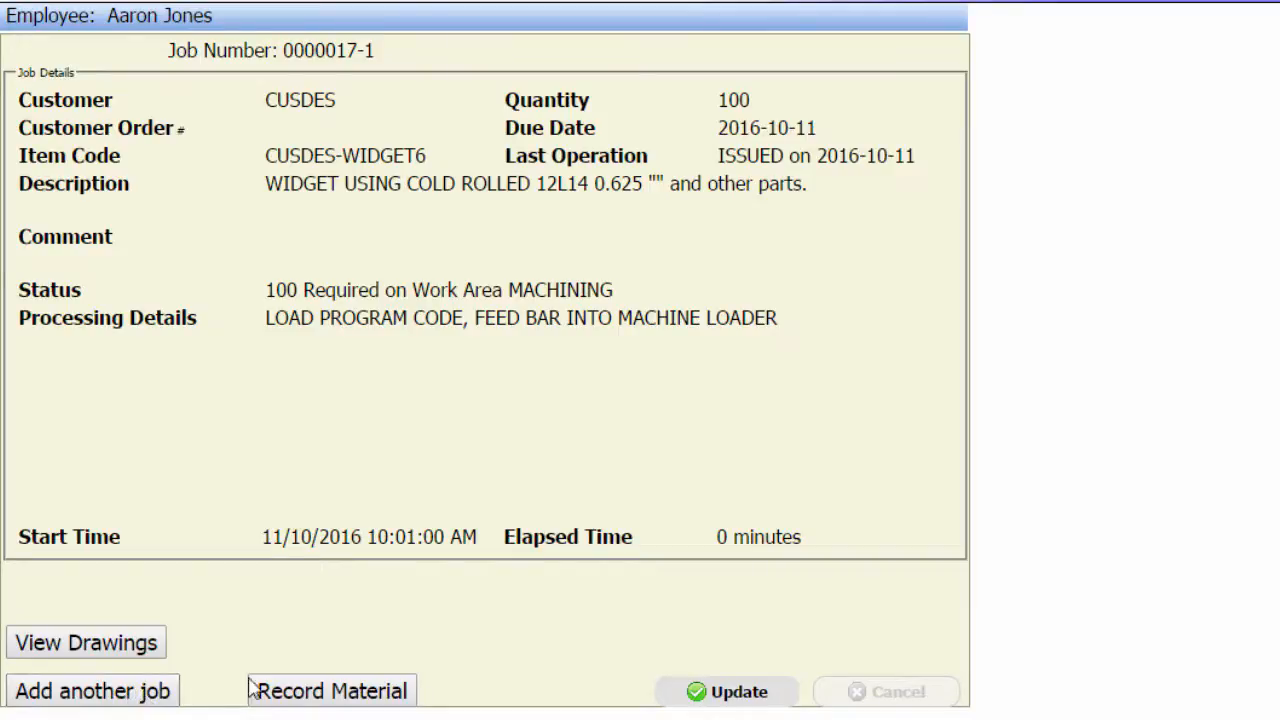
Record material for the job by issuing a quantity of 1 of item .3125-18x1.5-SHCS.
click(332, 695)
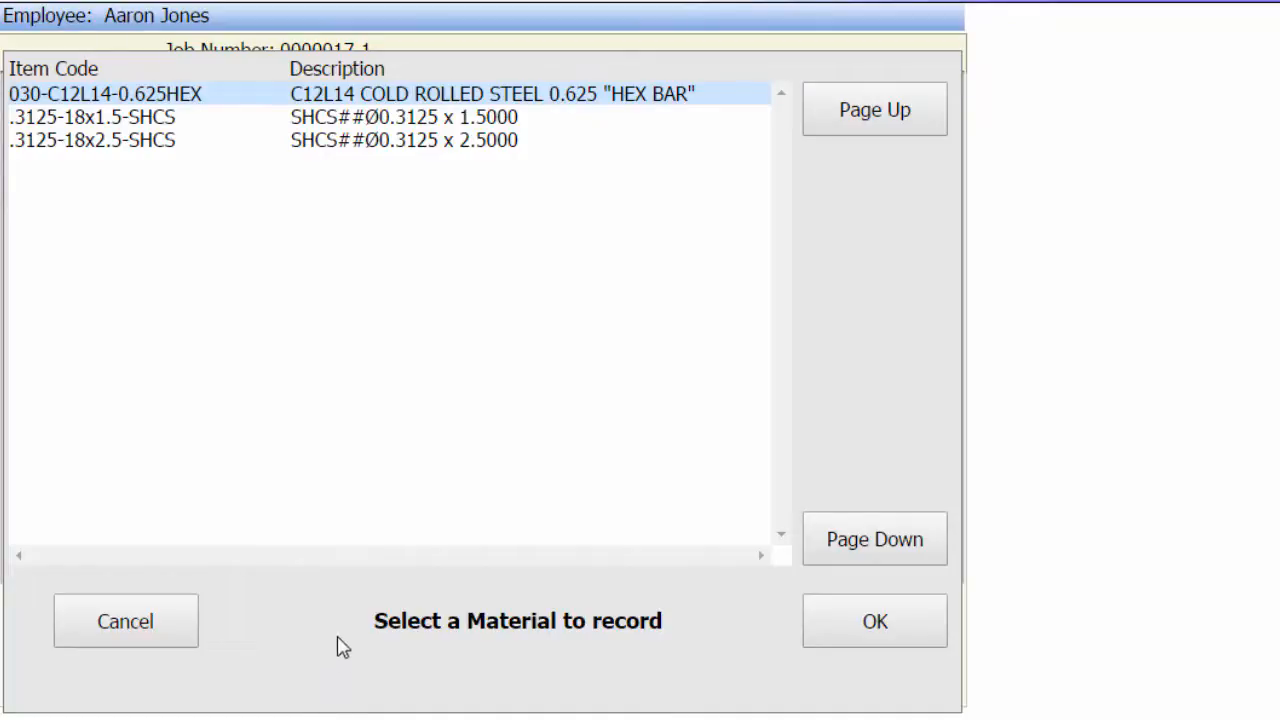
click(436, 120)
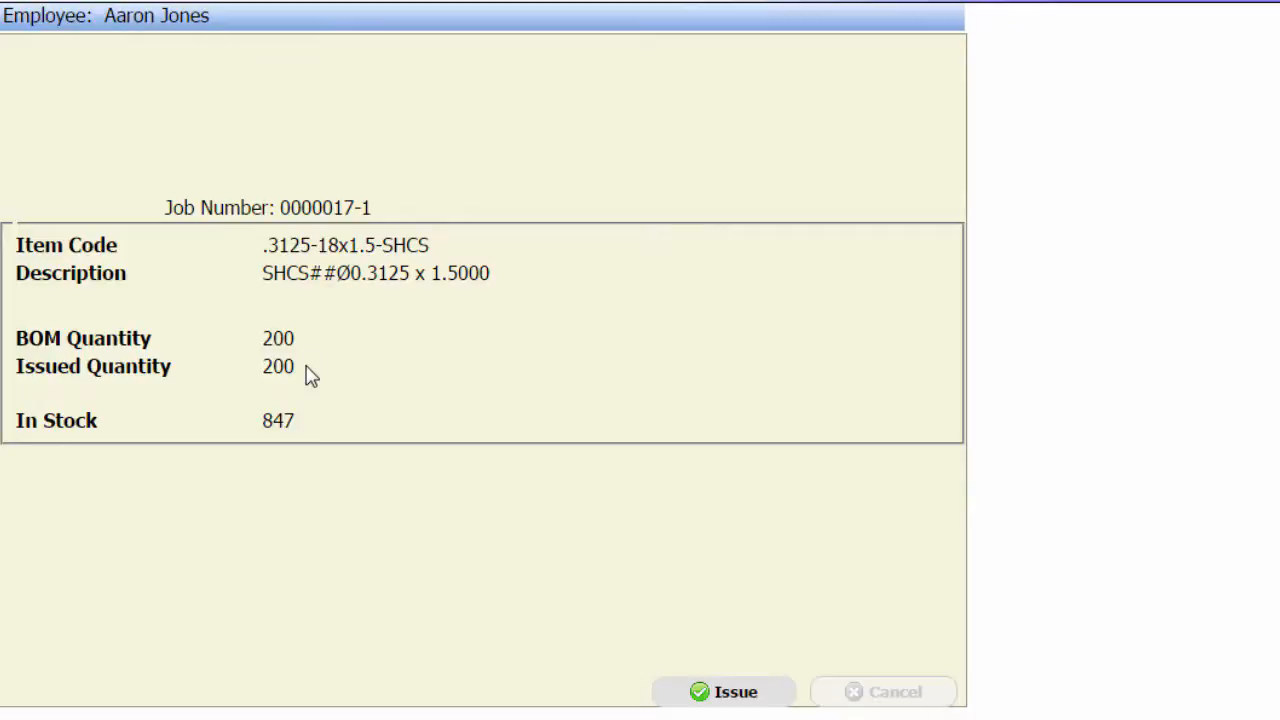
click(733, 692)
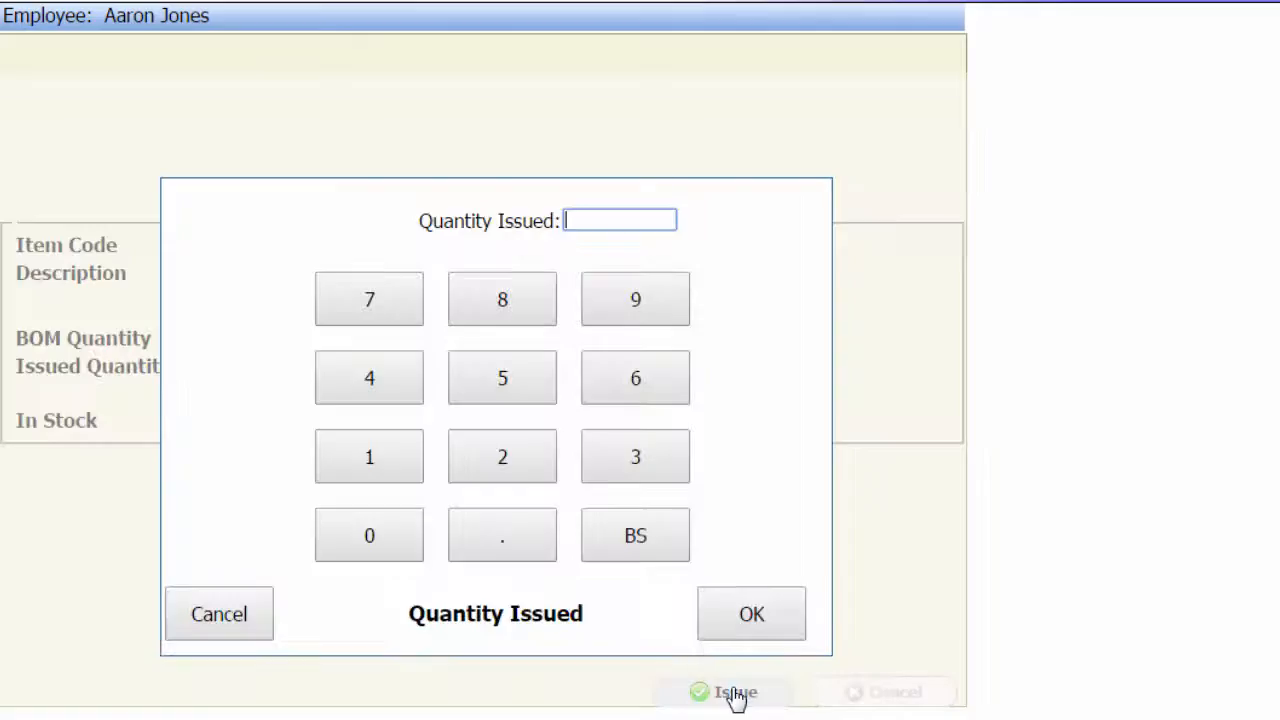
click(386, 481)
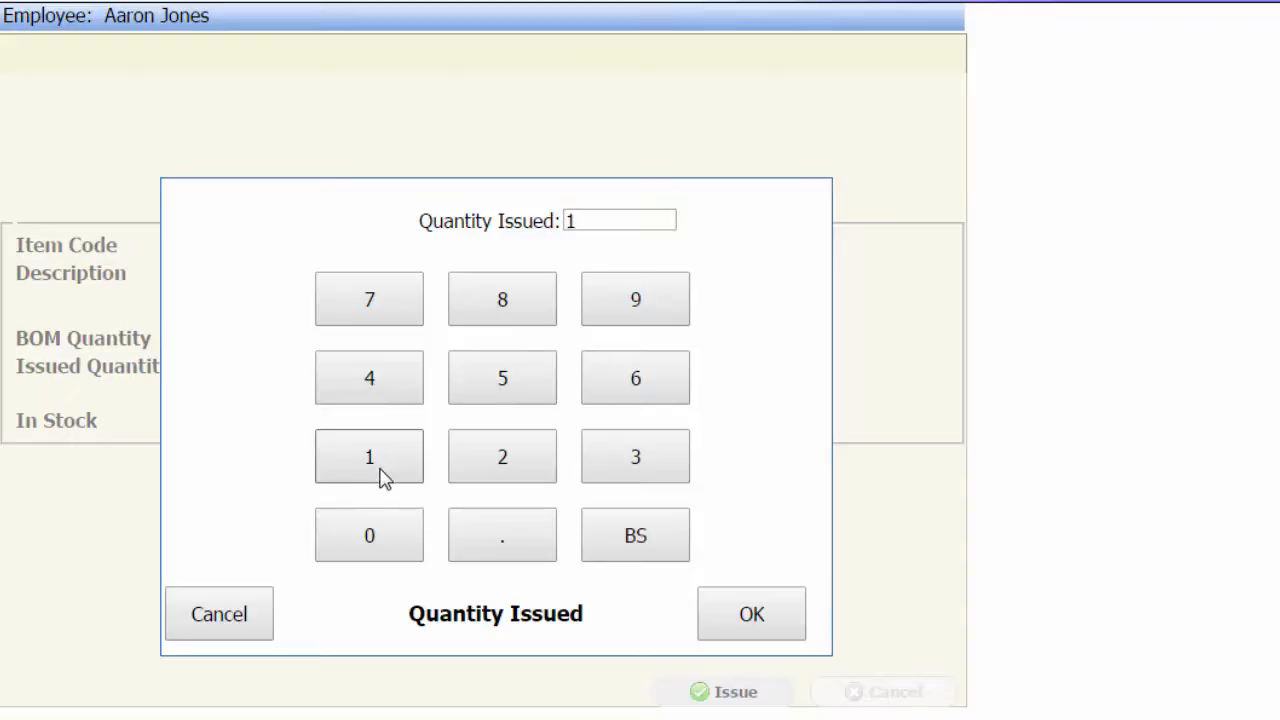
click(751, 616)
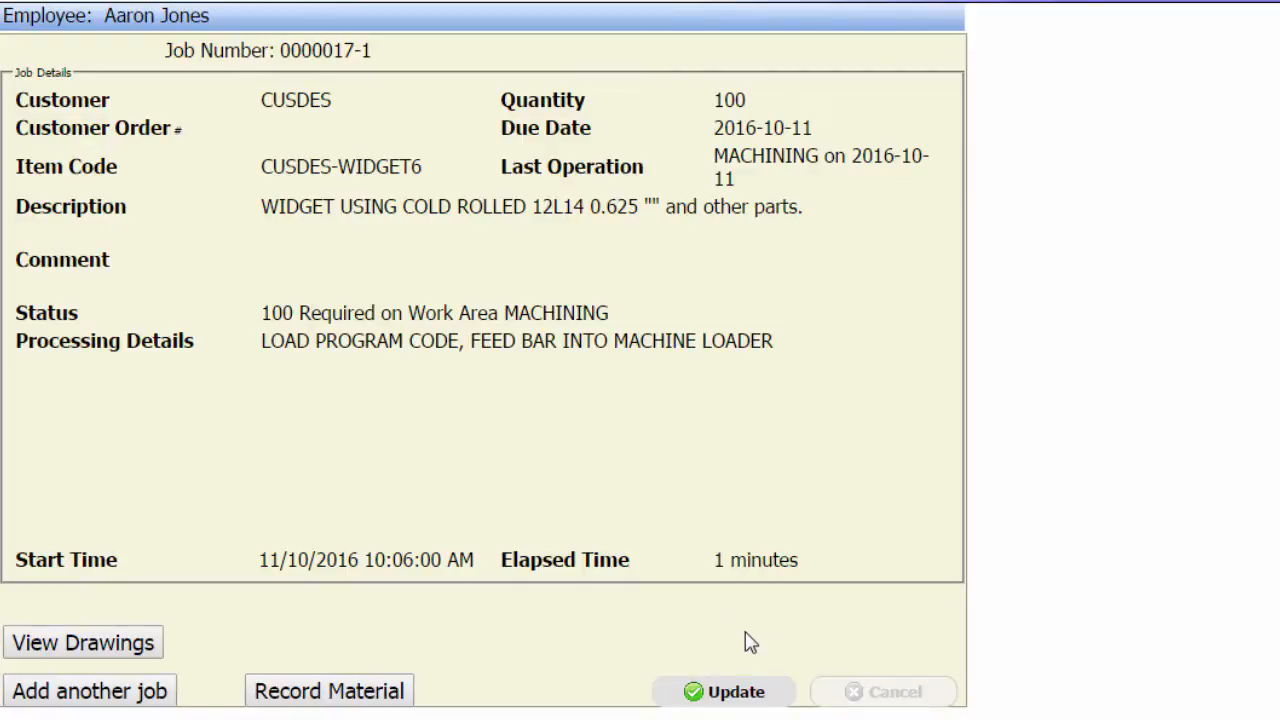
Update the CUSDES-WIDGET6 job with a quantity done of 50.
click(741, 694)
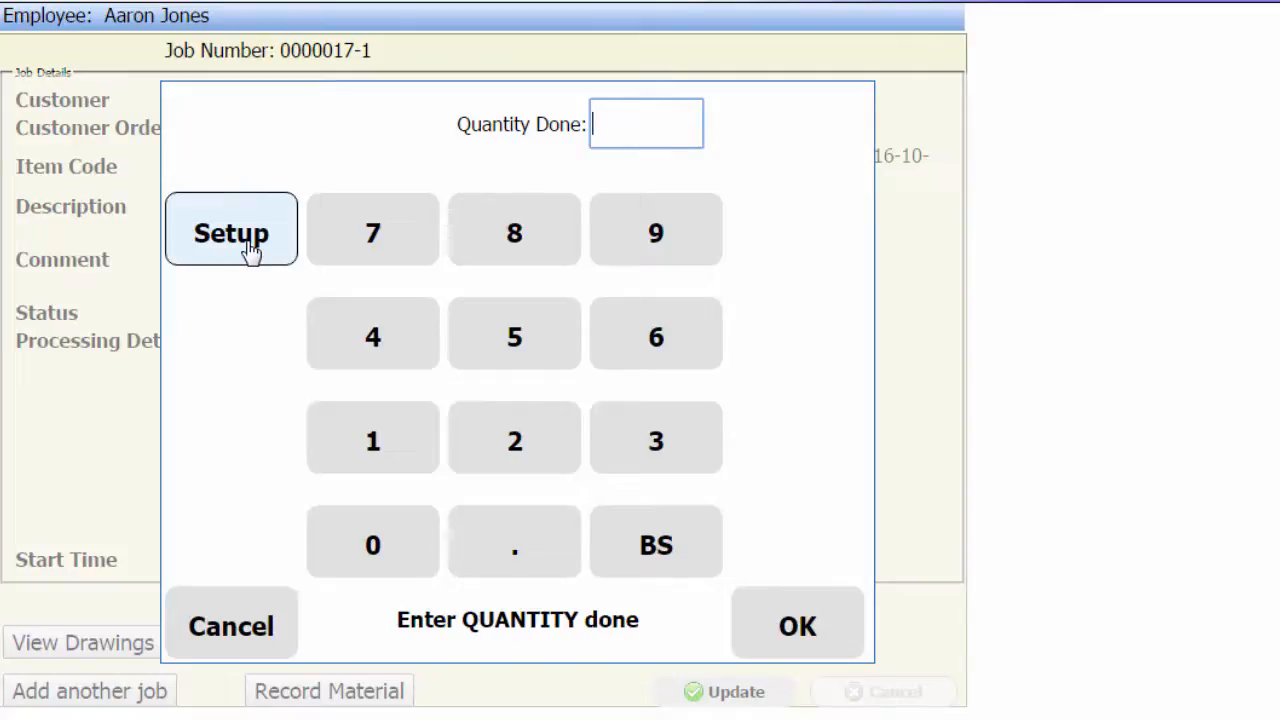
click(517, 344)
click(404, 549)
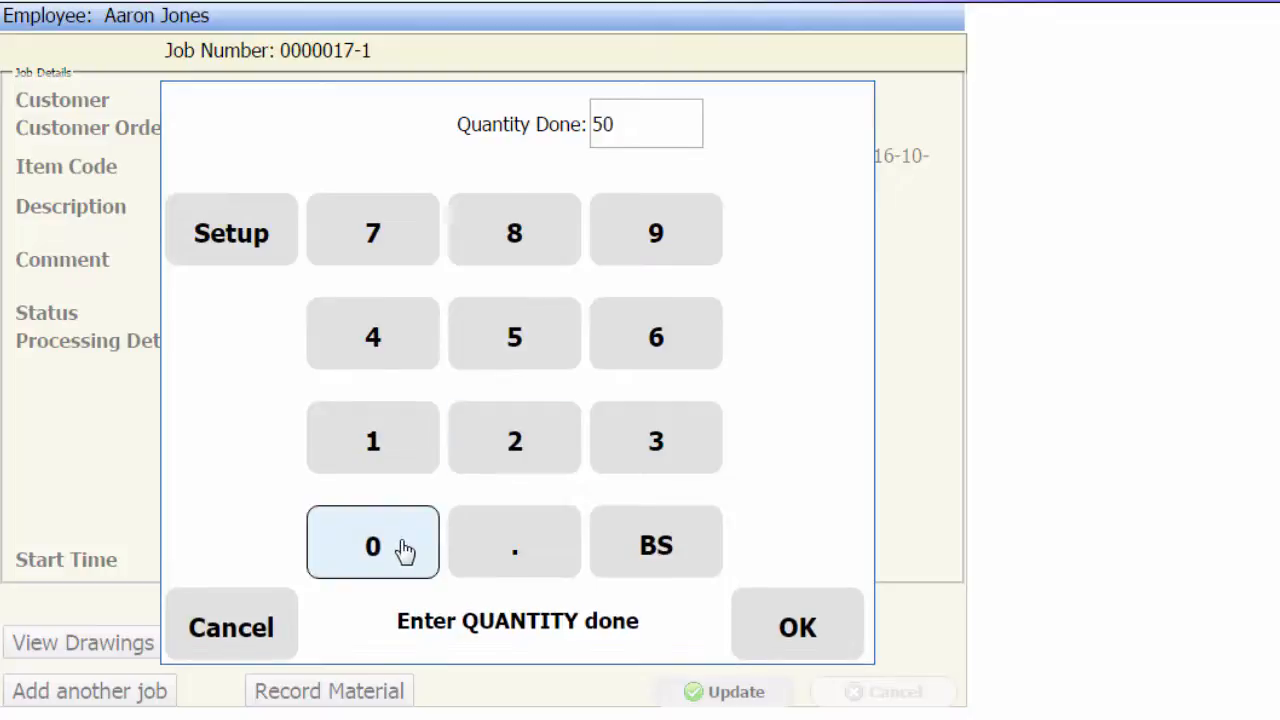
click(796, 627)
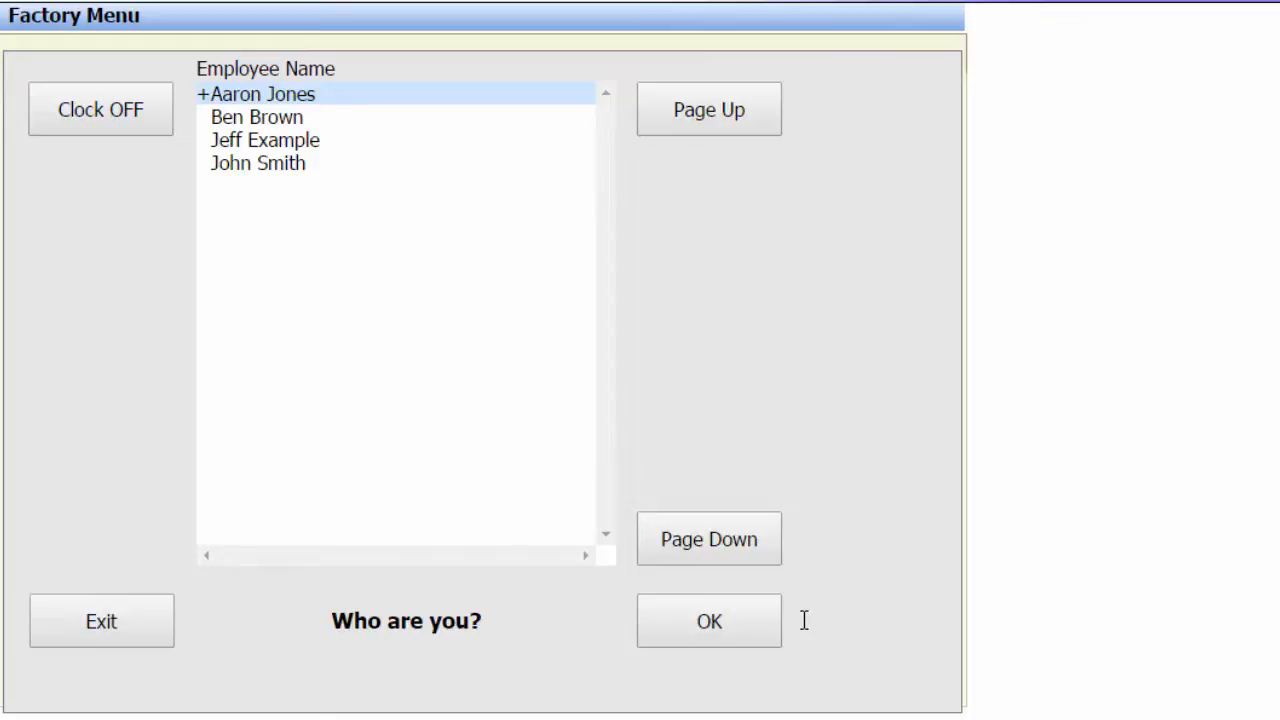
Clock on the second listed employee in the factory menu and open their work area selection.
click(297, 117)
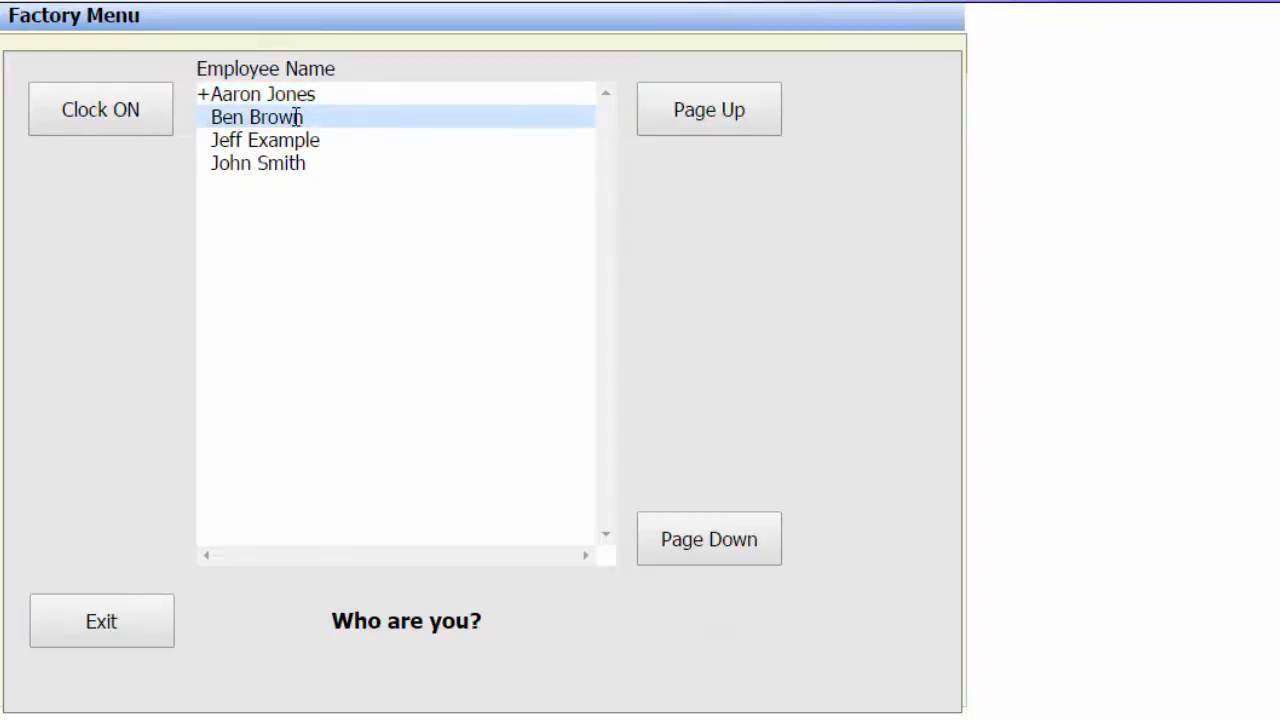
click(129, 123)
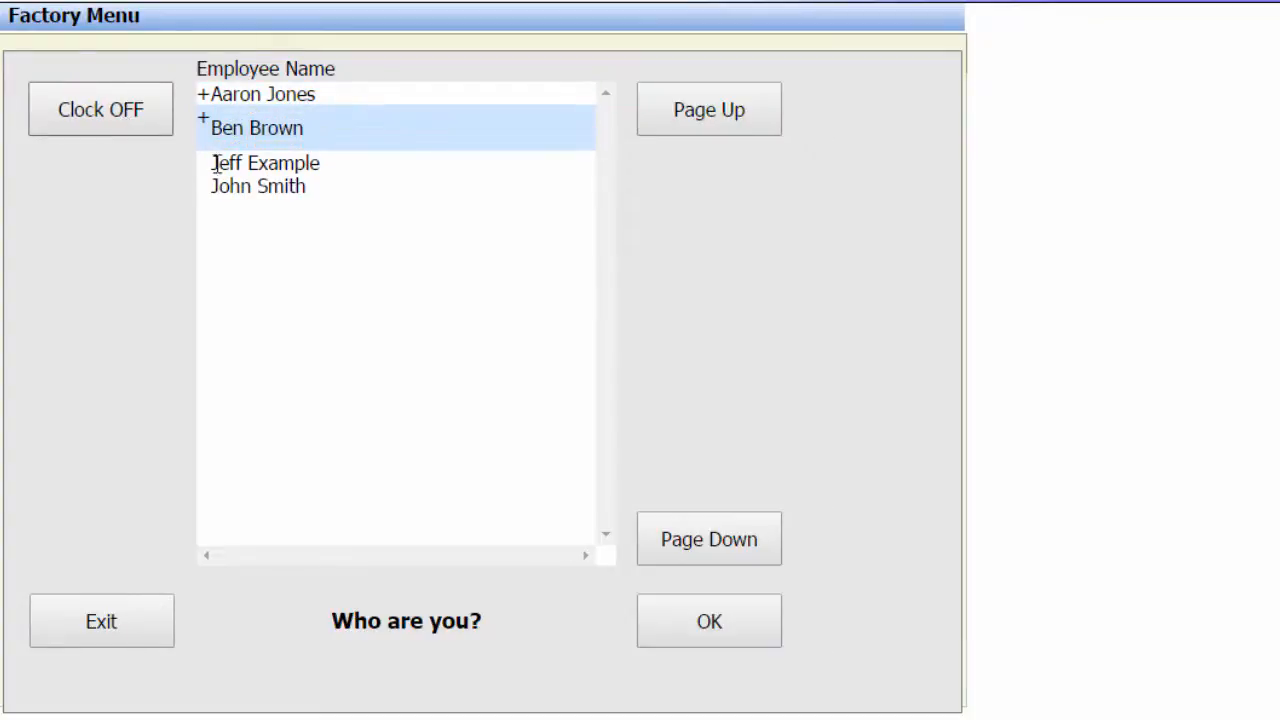
click(686, 624)
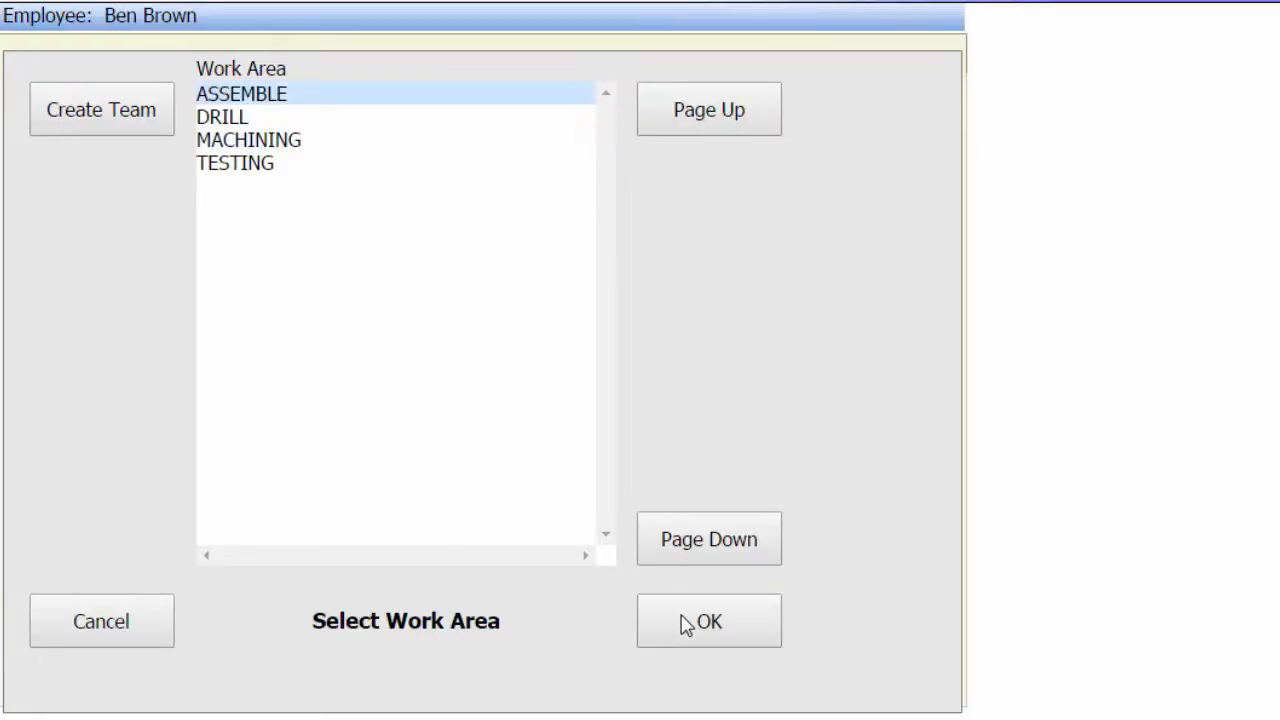
Create a team for this employee by adding the other clocked-on employee, and proceed with that team.
click(91, 111)
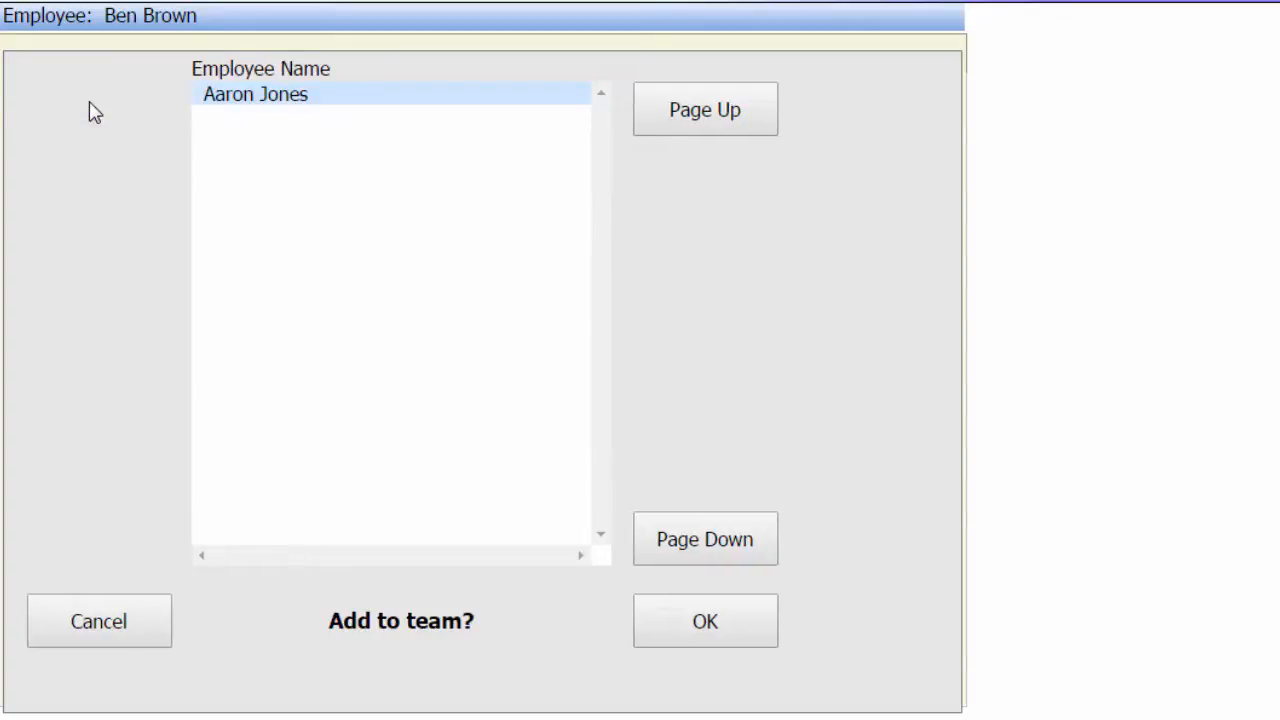
click(341, 96)
click(700, 625)
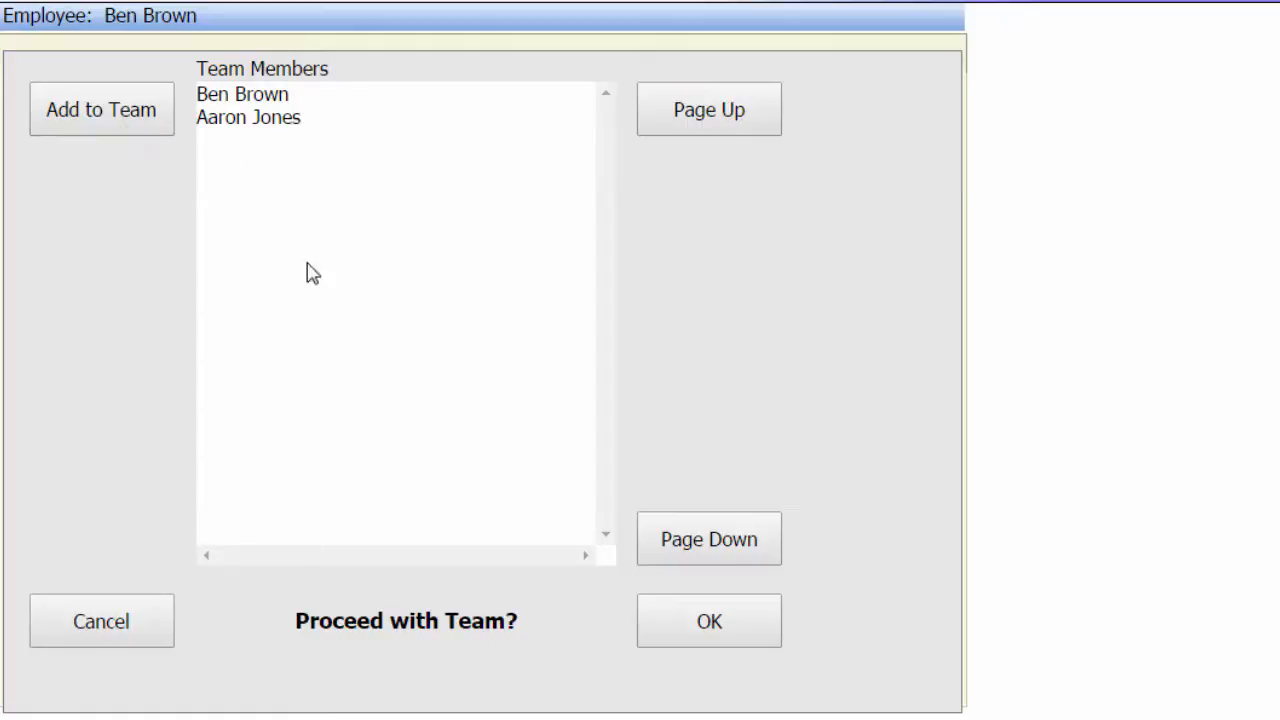
click(690, 622)
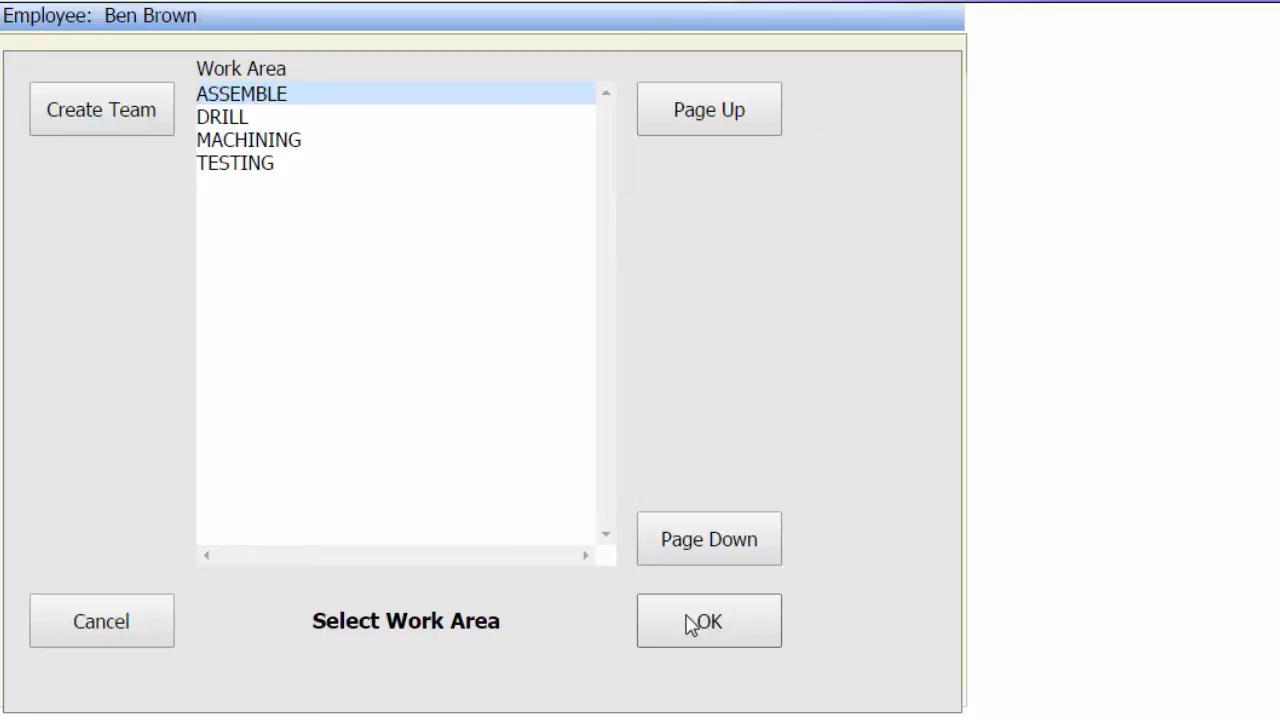
Start the CUSDES-WIDGET6 job in the MACHINING work area for the team.
click(364, 150)
click(684, 618)
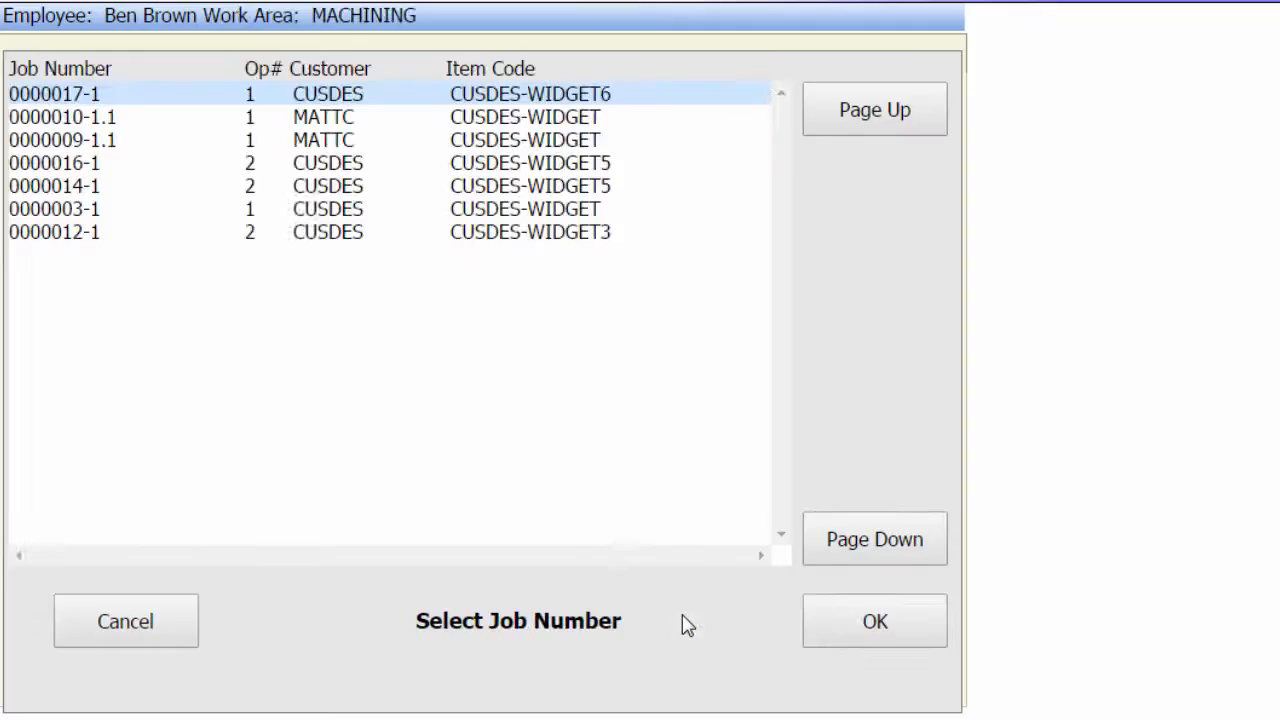
click(834, 620)
click(751, 692)
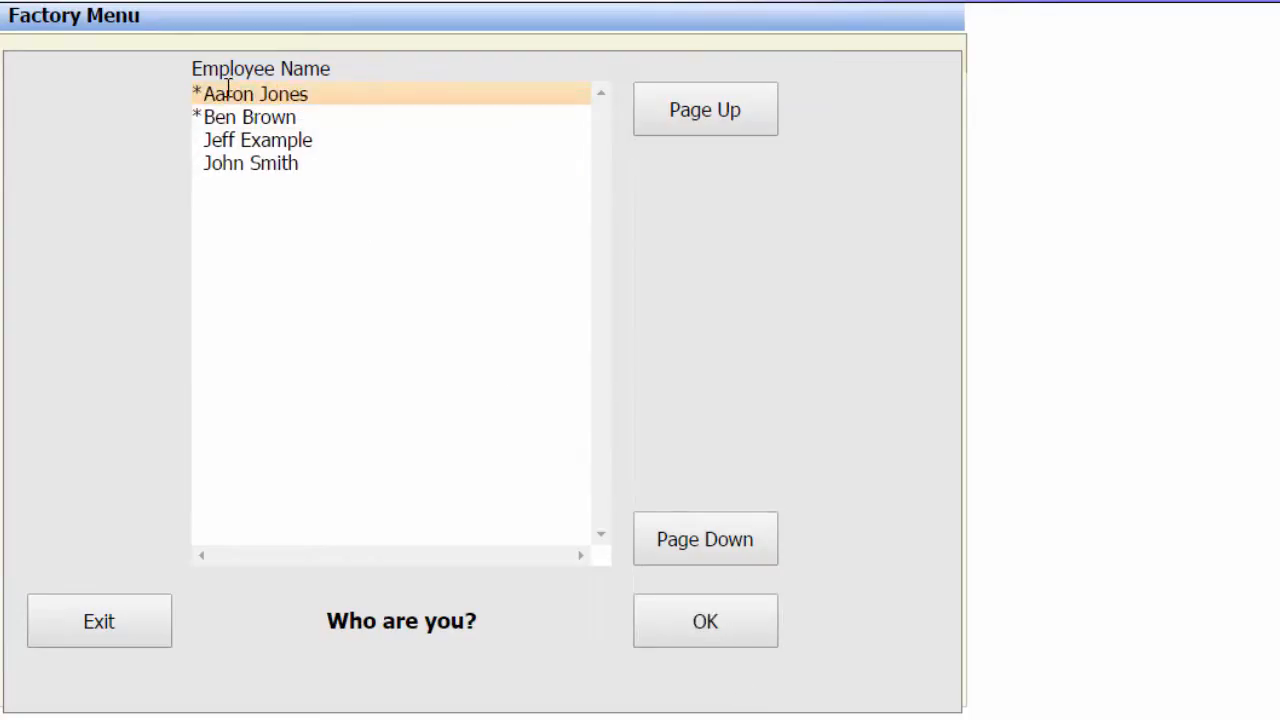
Open the active job of the first listed employee and have that employee leave the team.
click(205, 95)
click(282, 97)
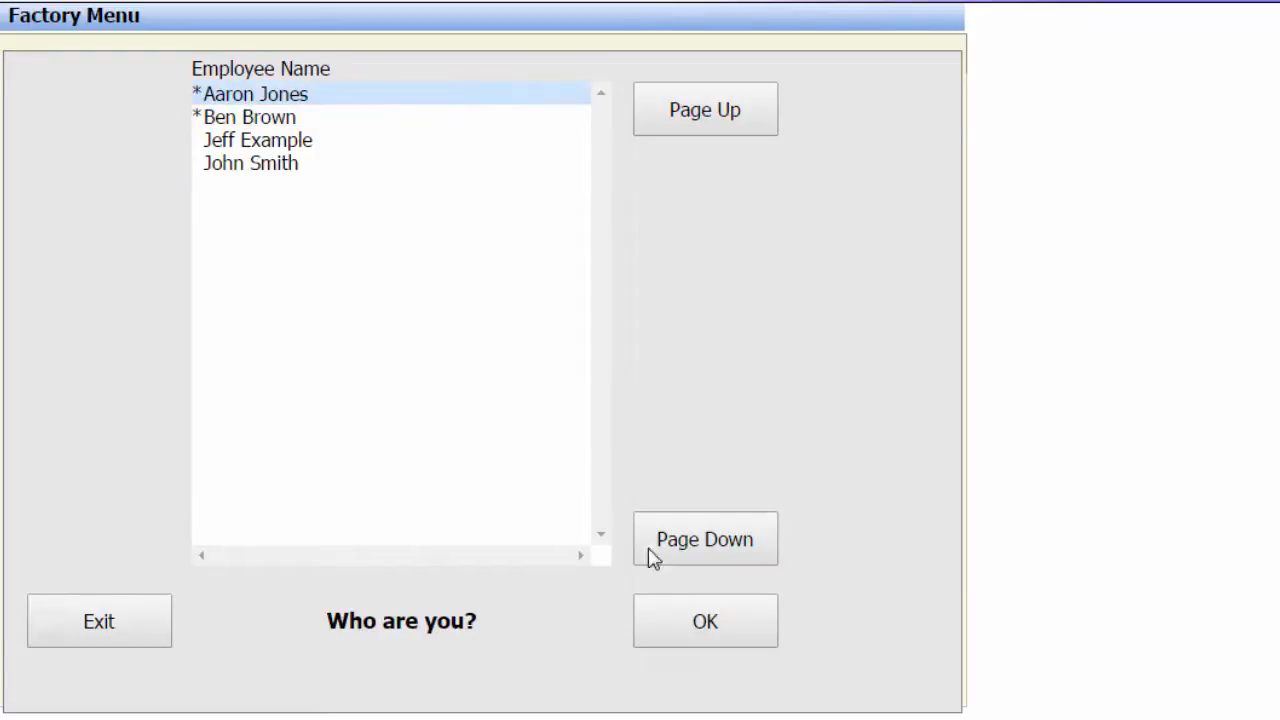
click(704, 622)
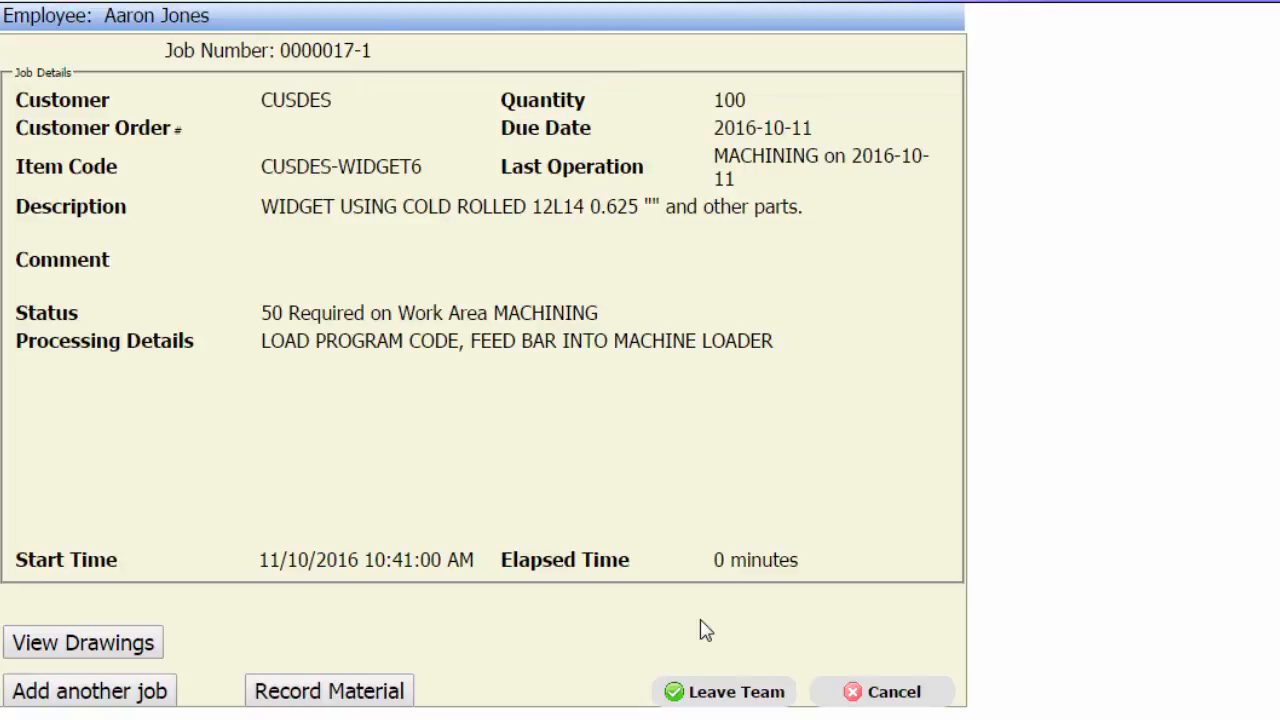
click(746, 698)
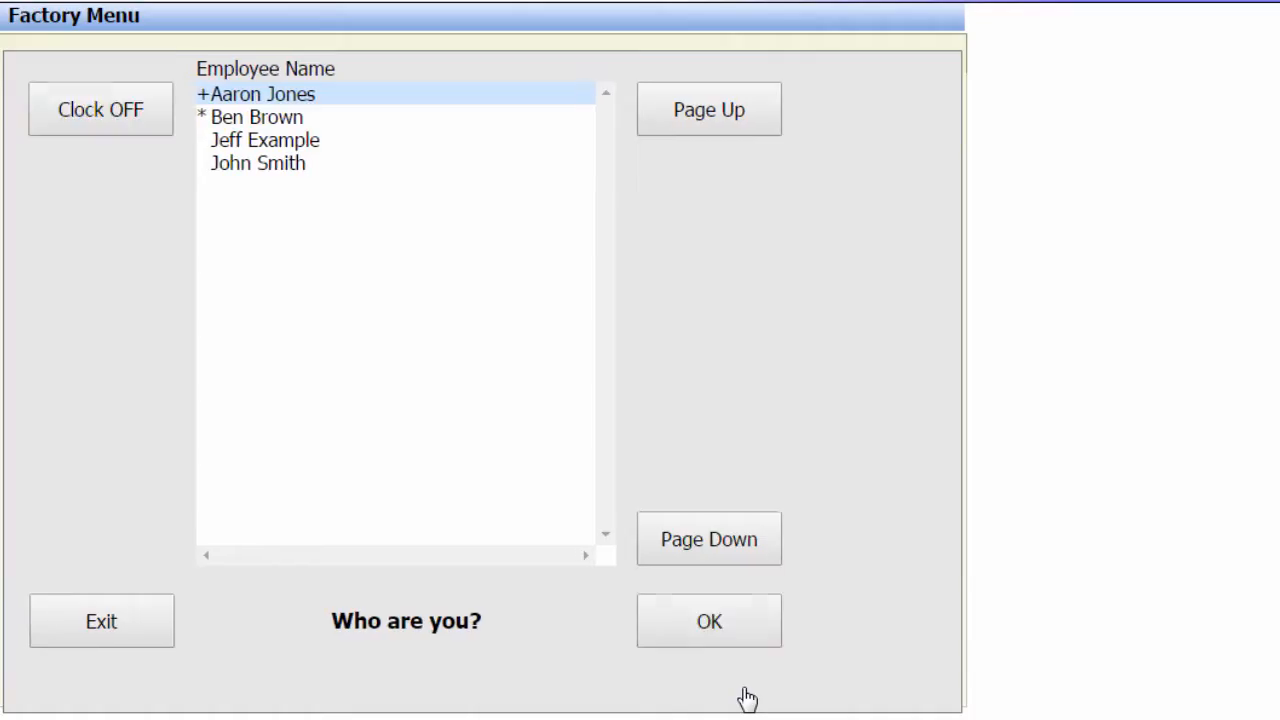
Update the second listed employee's CUSDES-WIDGET6 job with a quantity done of 1.
click(304, 118)
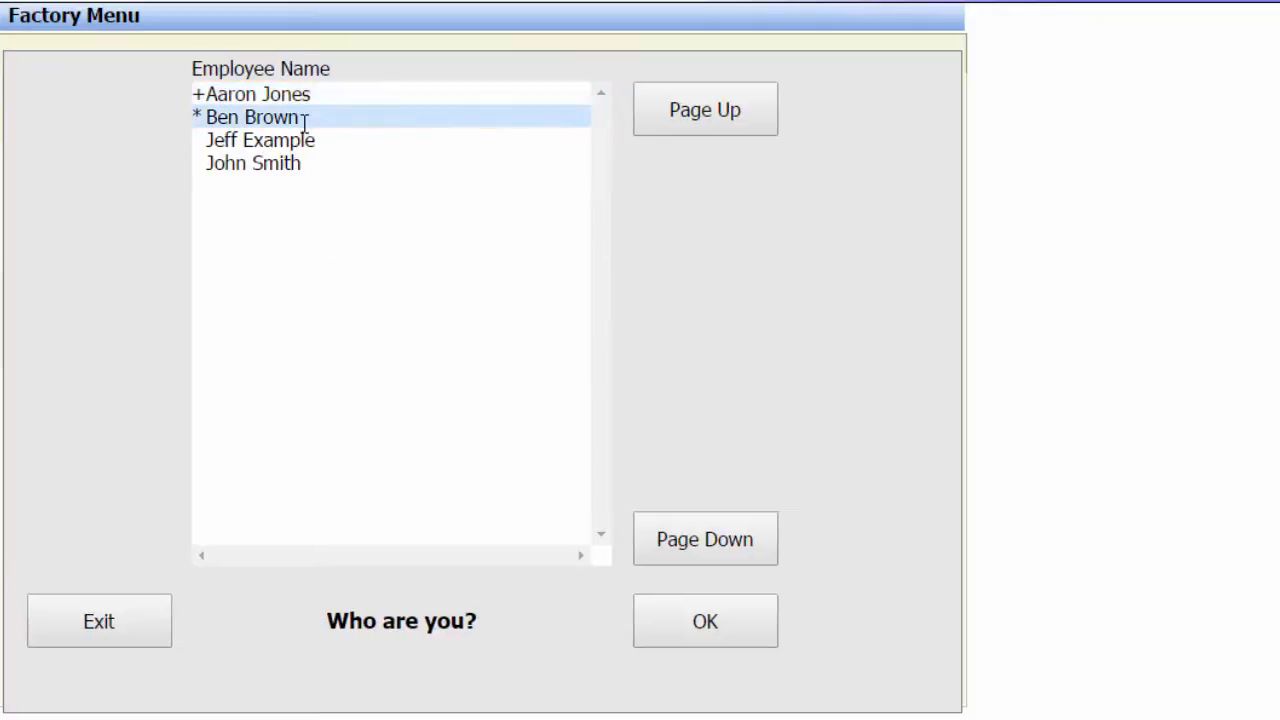
click(667, 627)
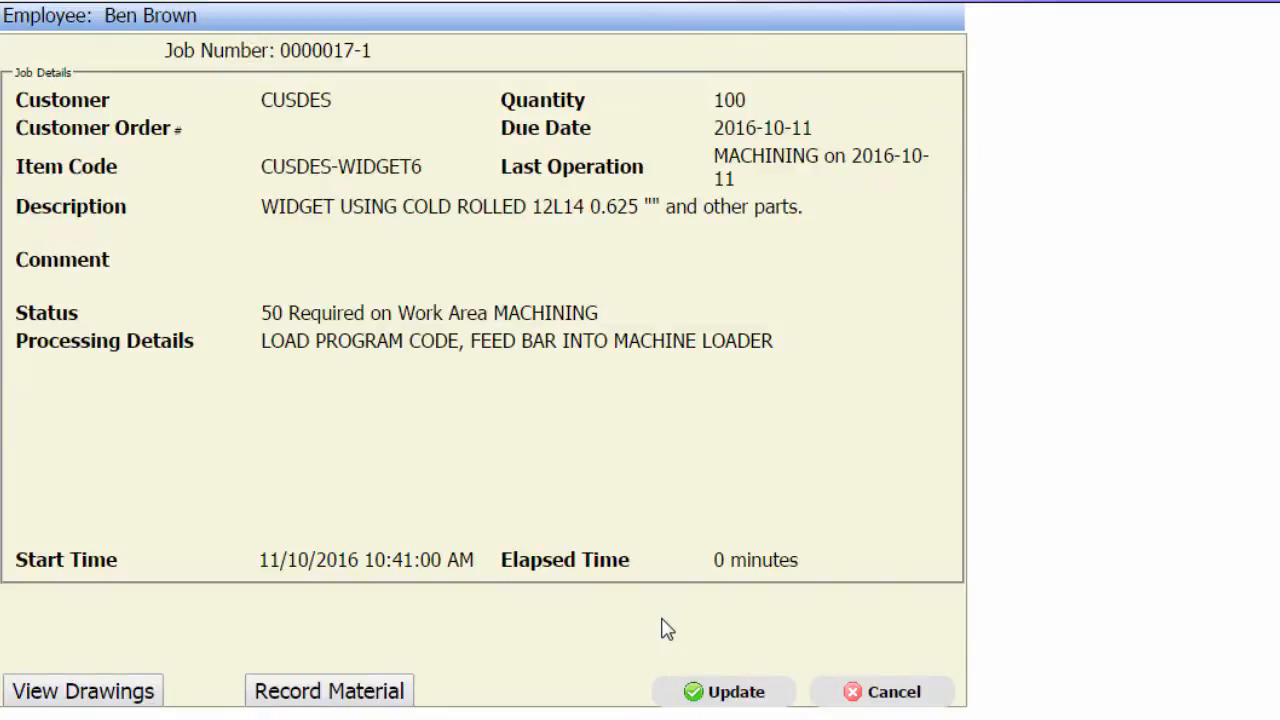
click(725, 693)
click(414, 457)
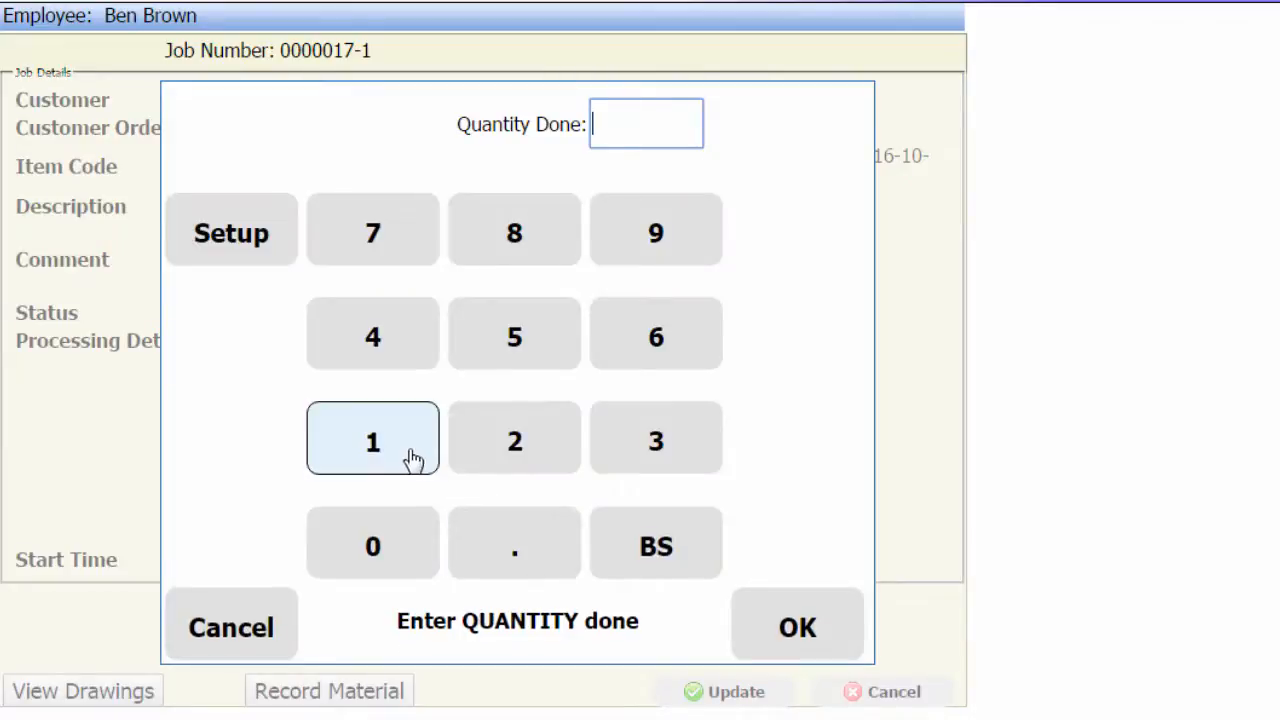
click(777, 622)
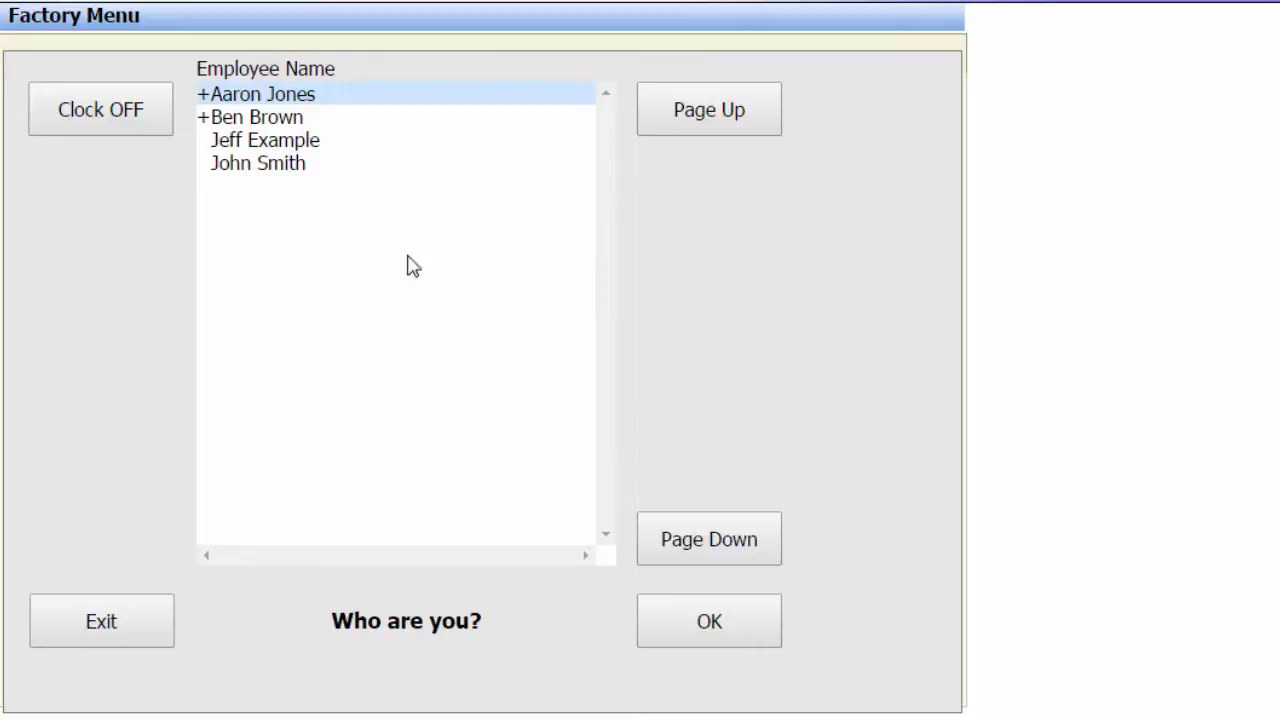
Clock off the second listed employee and exit the factory menu.
click(250, 118)
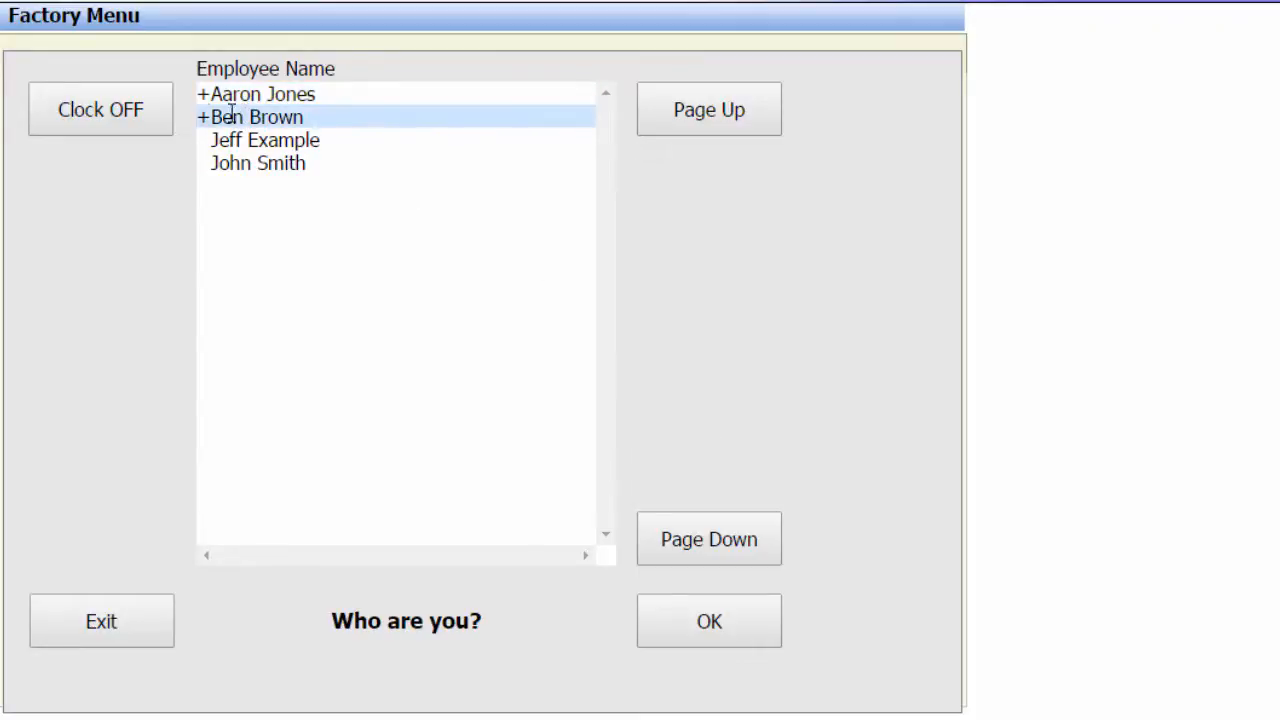
click(112, 123)
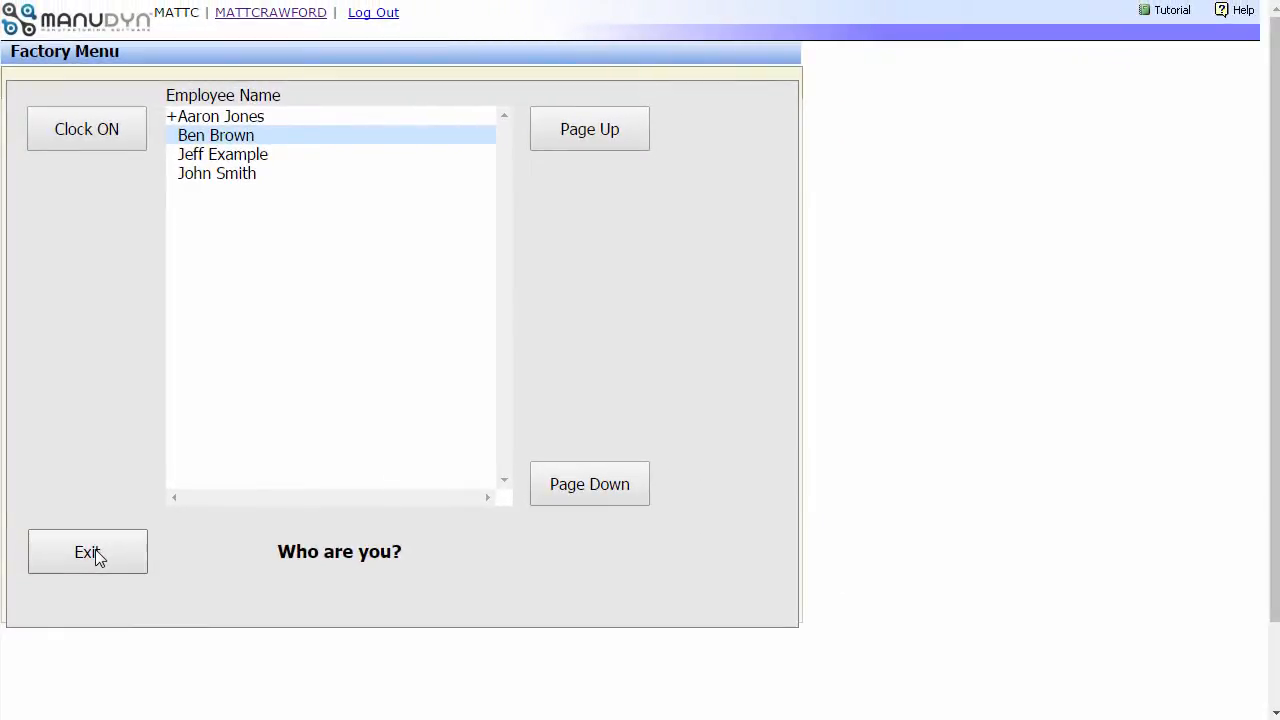
click(95, 551)
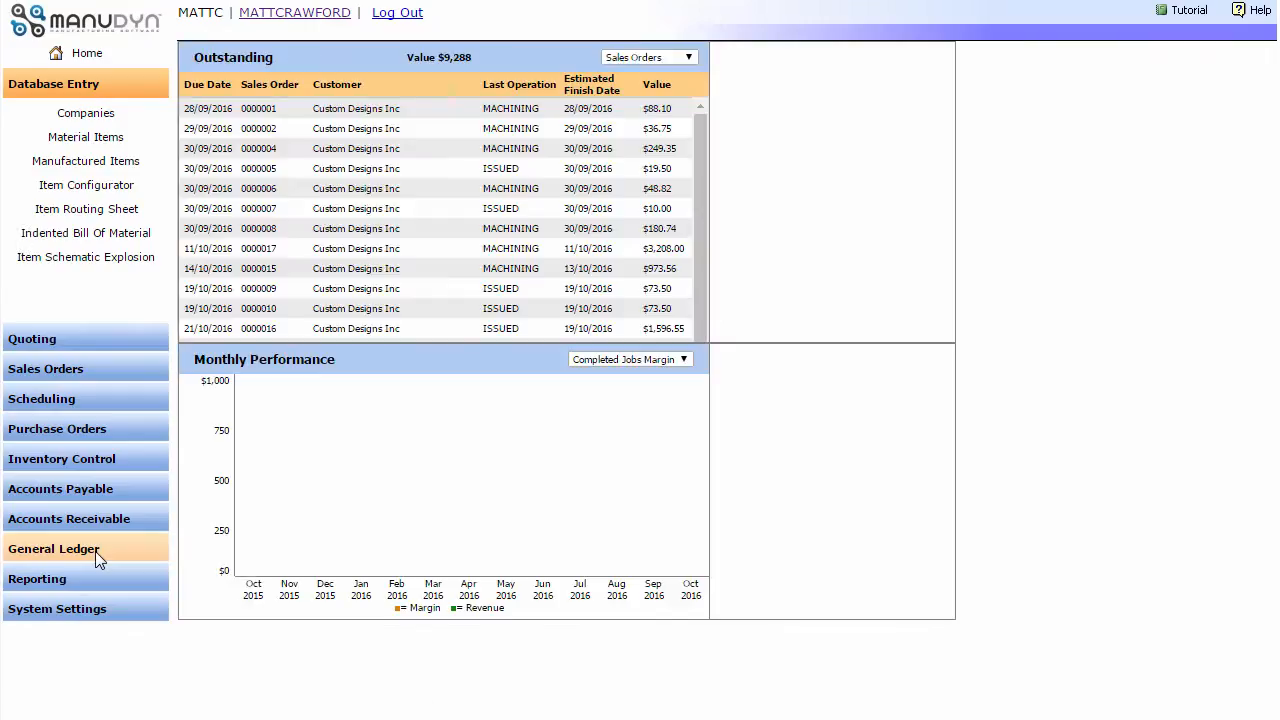